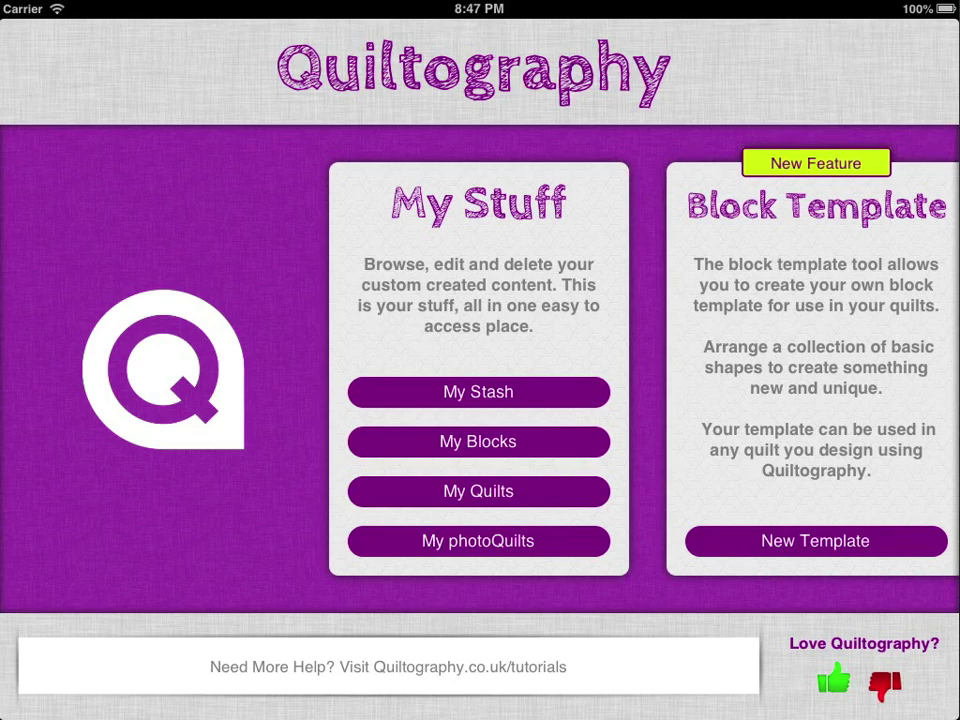
# From the Fabric card, open a blank Add Fabric form and its image picker
pyautogui.moveTo(801, 276); pyautogui.dragTo(407, 259)
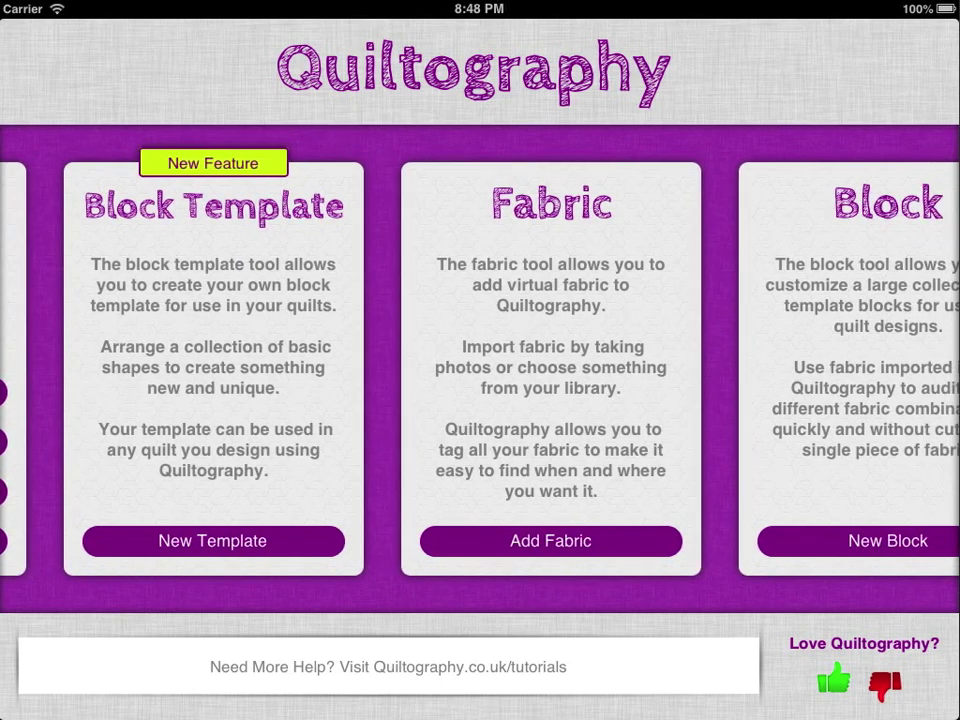
pyautogui.click(559, 543)
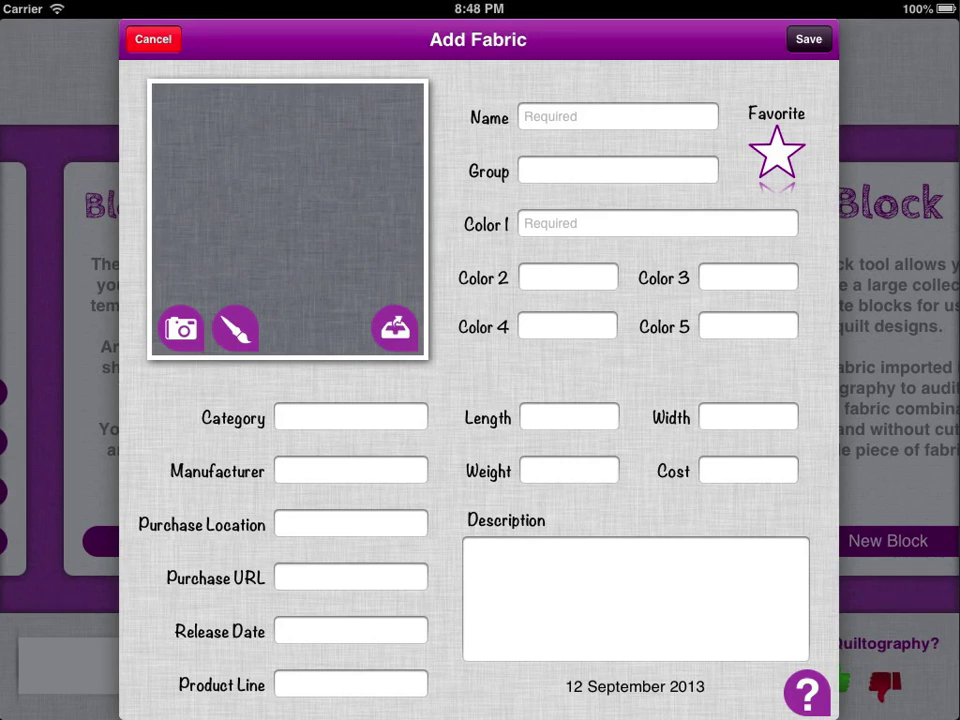
pyautogui.click(172, 330)
# Load the flower-print photo from Saved Photos and enlarge it to fill the crop box
pyautogui.click(813, 40)
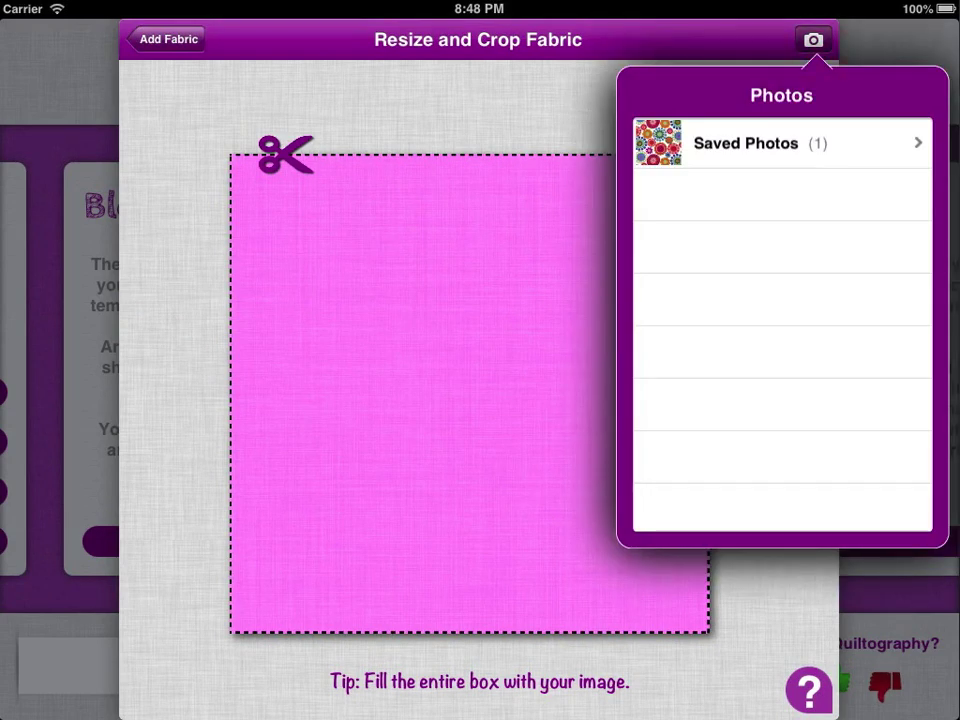
pyautogui.click(760, 144)
pyautogui.click(688, 158)
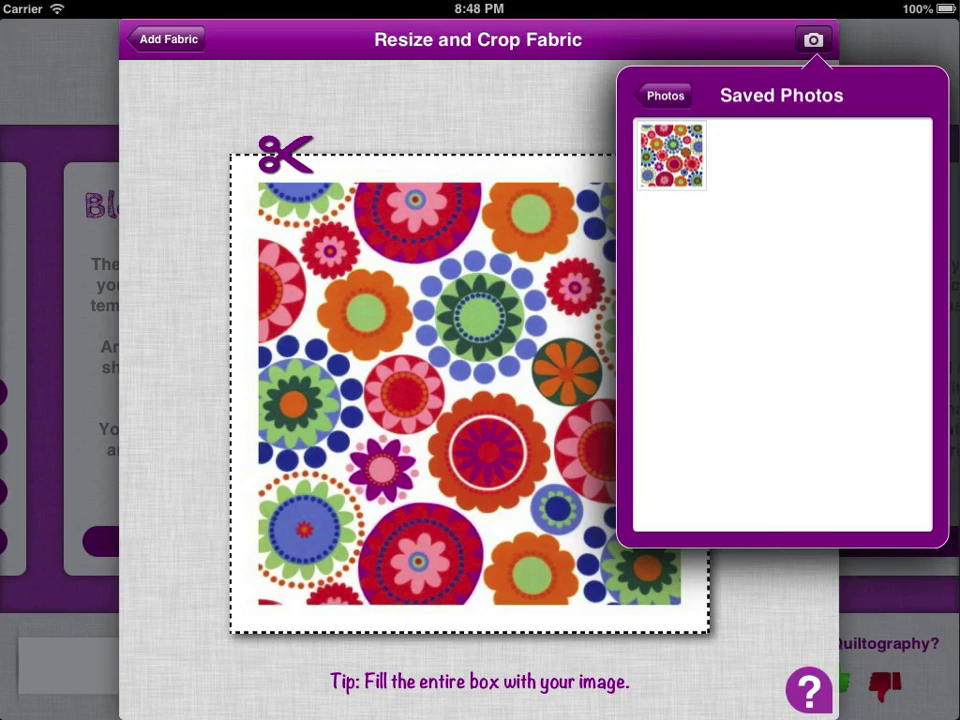
pyautogui.click(327, 240)
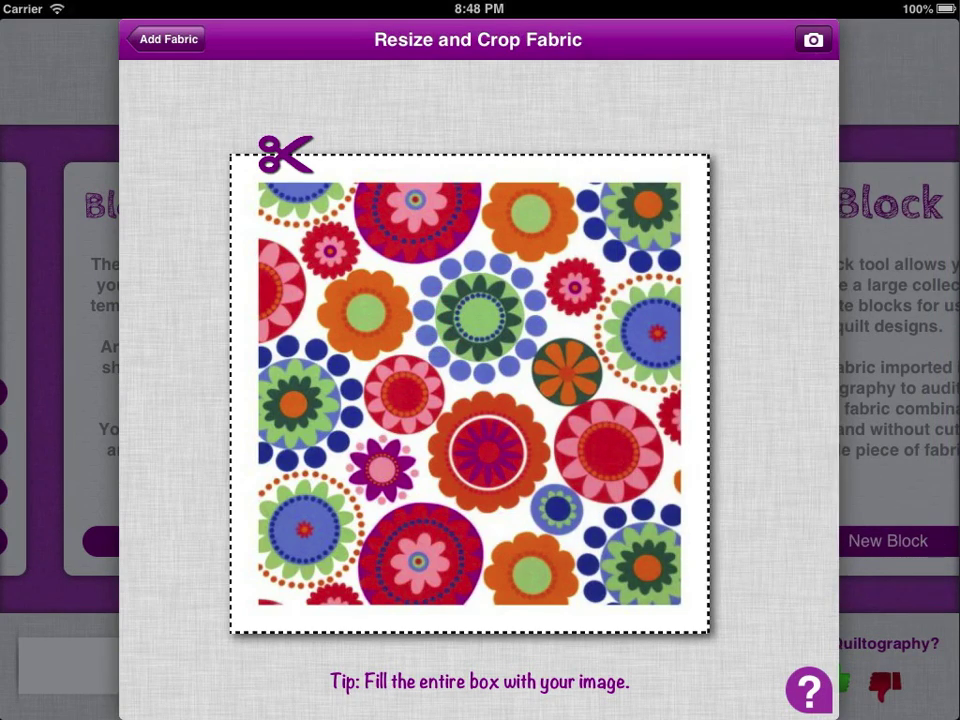
pyautogui.moveTo(508, 339)
pyautogui.mouseDown()
pyautogui.moveTo(561, 296)
pyautogui.moveTo(497, 340)
pyautogui.moveTo(519, 313)
pyautogui.moveTo(513, 318)
pyautogui.mouseUp()
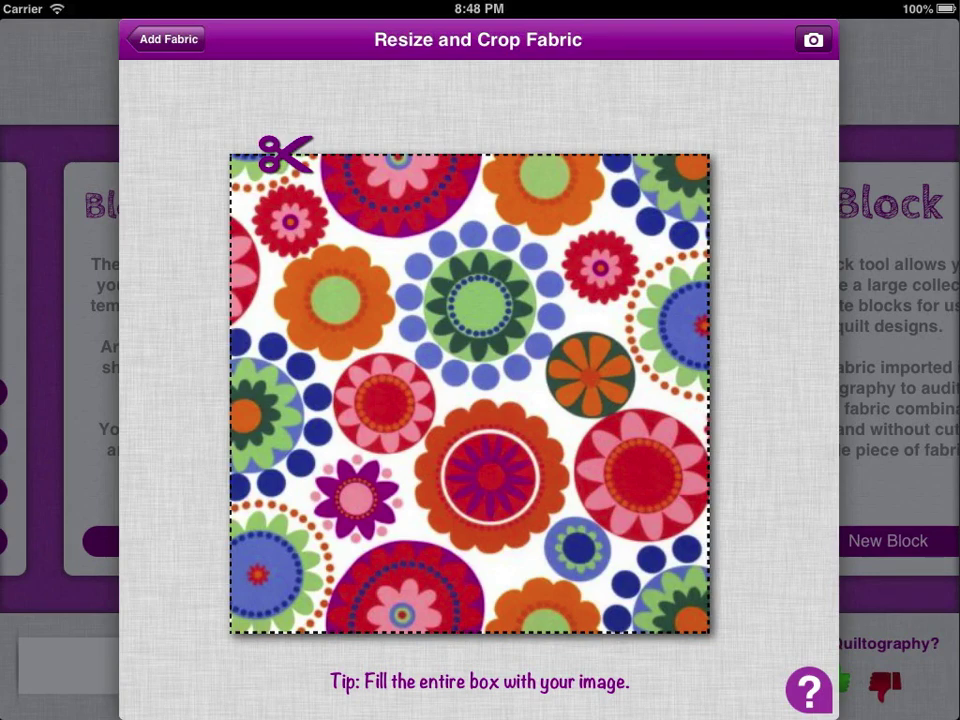
# Accept the floral crop, giving colors Red, White, Orange, Light Green and Blue
pyautogui.click(172, 39)
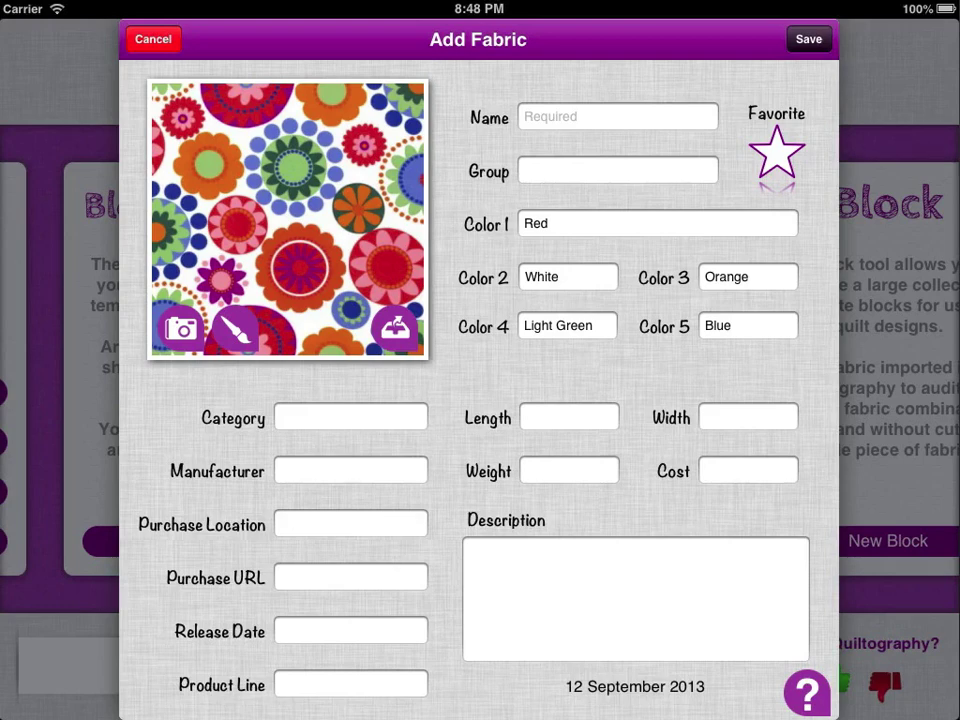
pyautogui.click(536, 116)
# Name the fabric 'floral', save it, and return to the My Stuff section
pyautogui.write('floral')
pyautogui.click(480, 133)
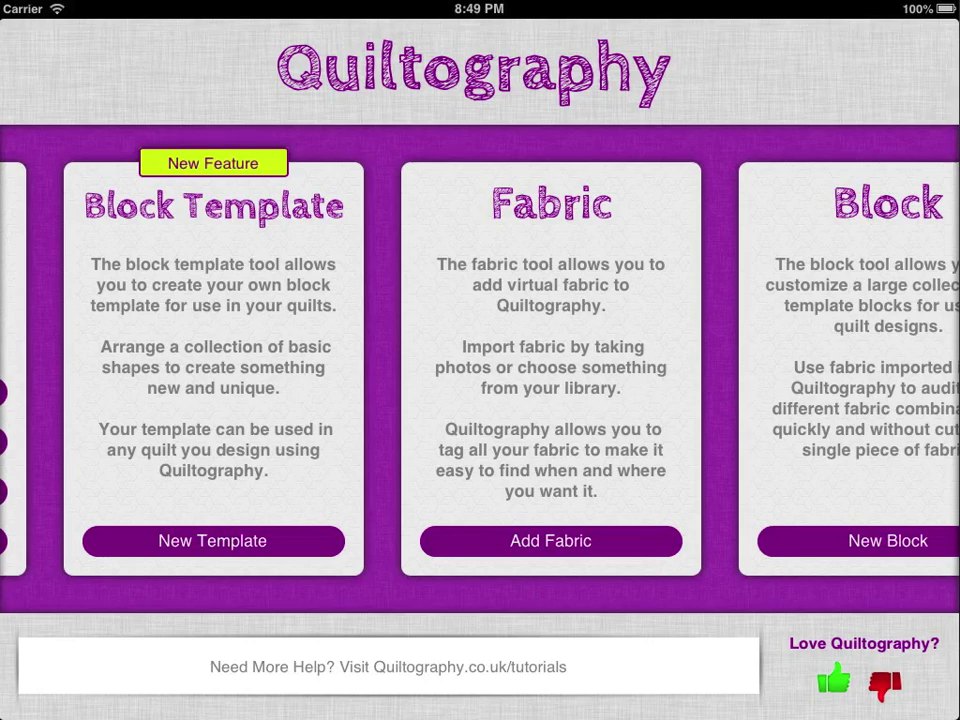
pyautogui.moveTo(178, 281); pyautogui.dragTo(822, 258)
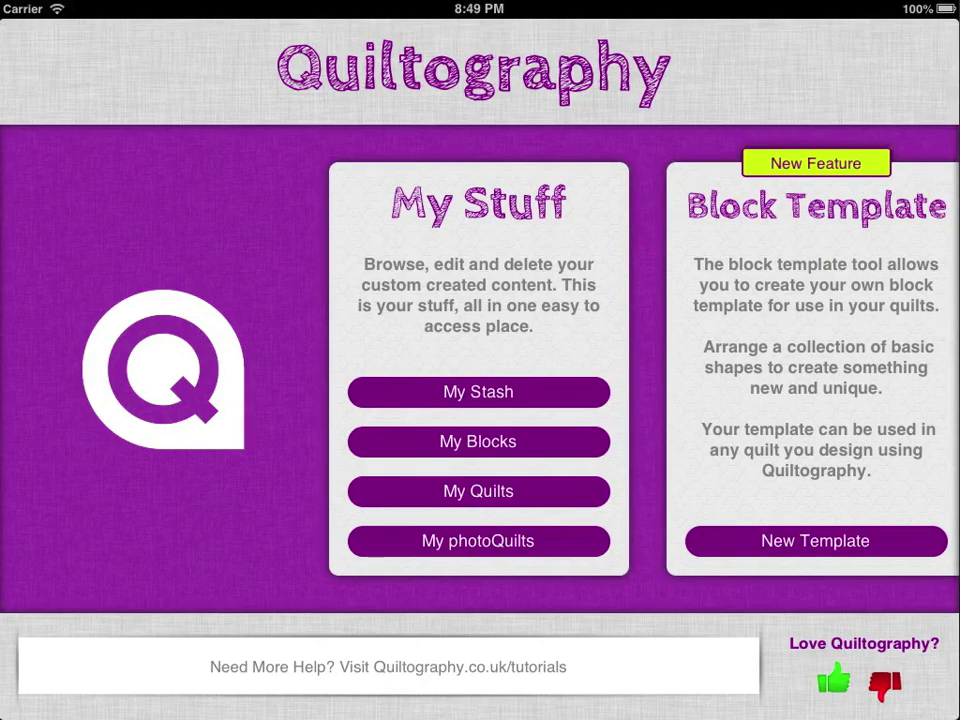
# Open My Stash of 54 fabrics and bring up the floral fabric's Edit Fabric form
pyautogui.click(488, 391)
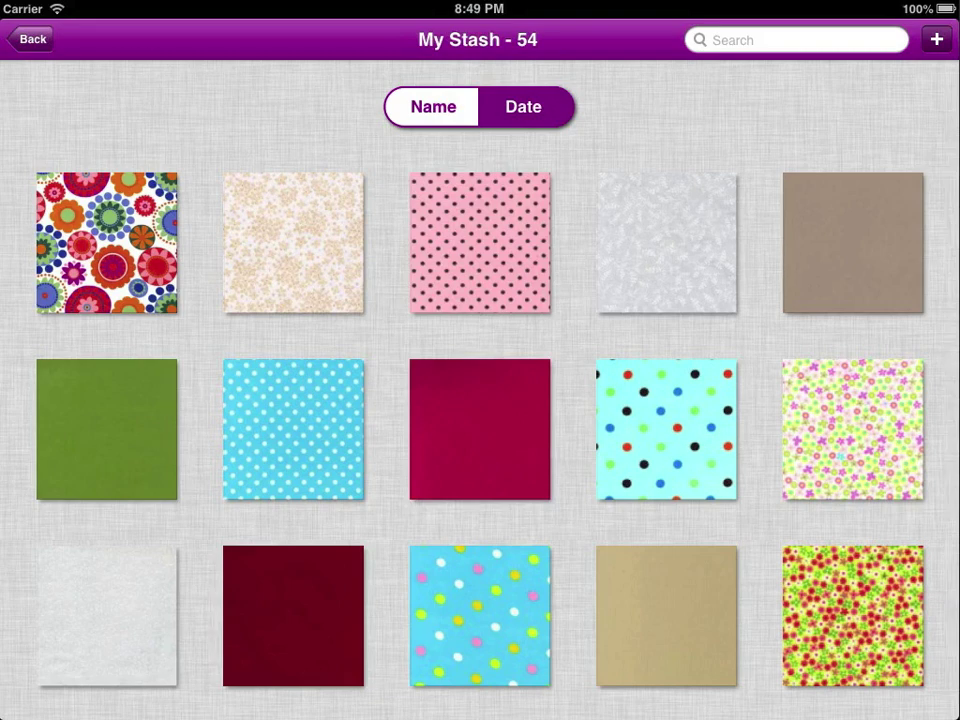
pyautogui.click(107, 242)
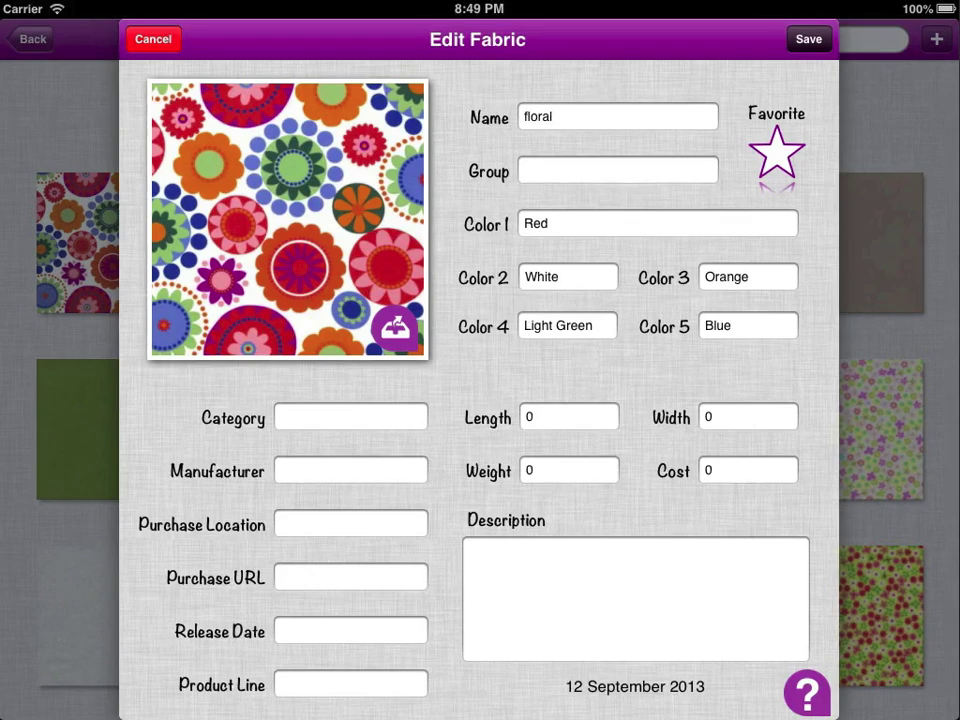
# Check the floral image's share options, then cancel back to the My Stash grid
pyautogui.click(395, 328)
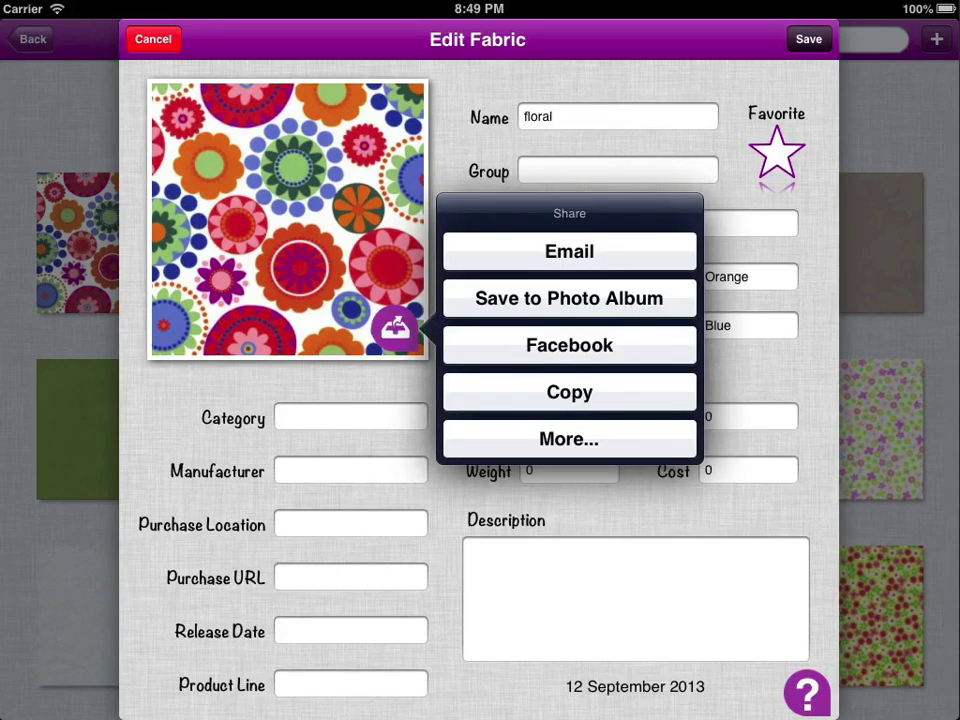
pyautogui.click(345, 60)
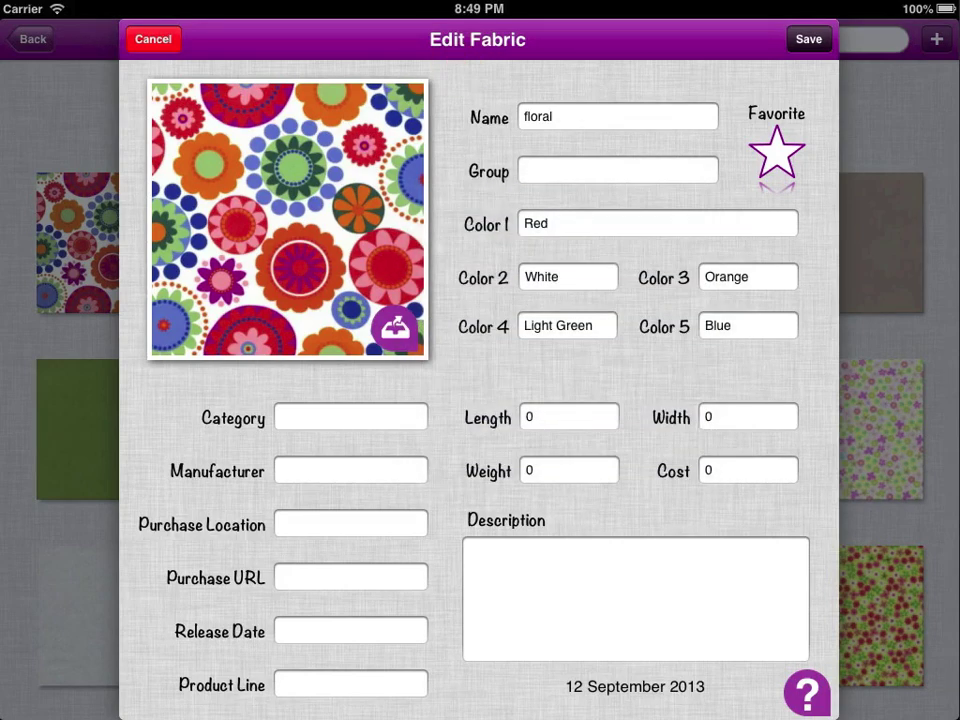
pyautogui.click(153, 39)
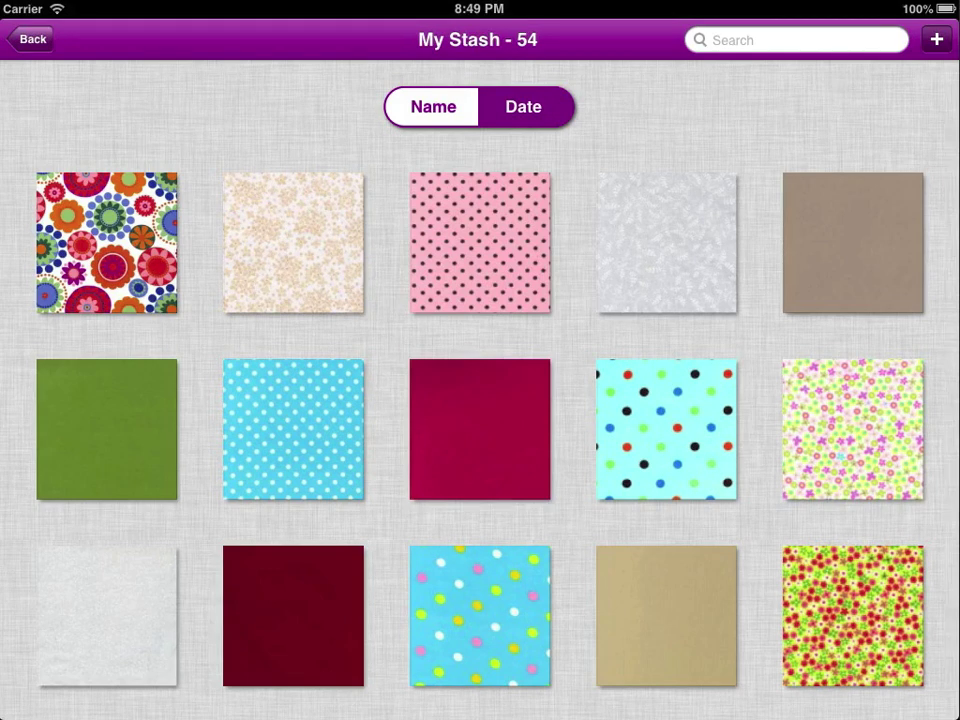
pyautogui.click(730, 38)
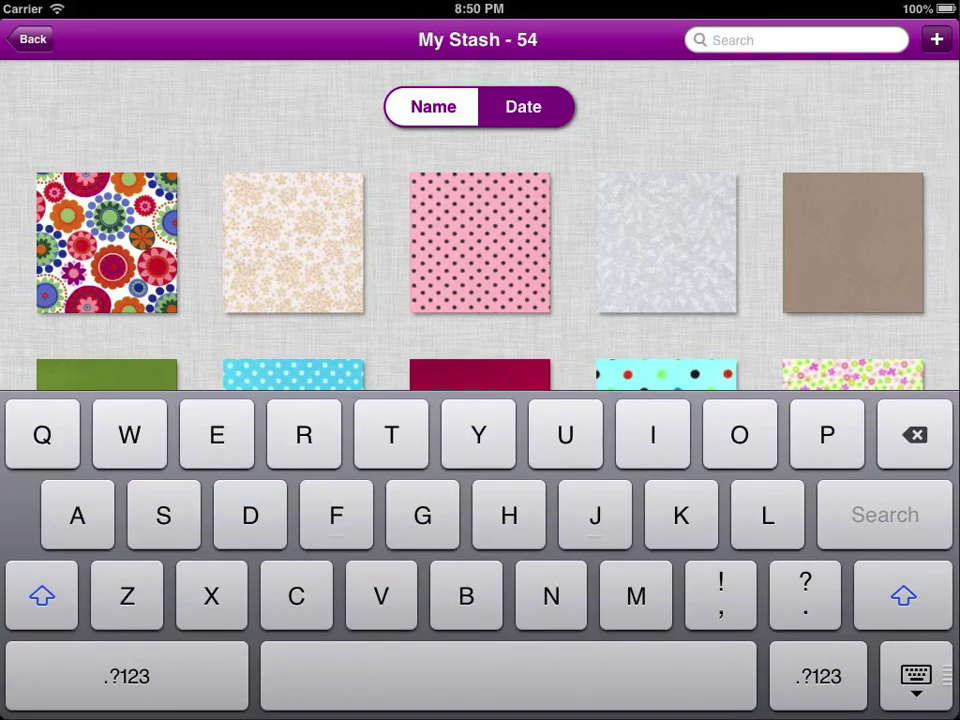
pyautogui.write('blue')
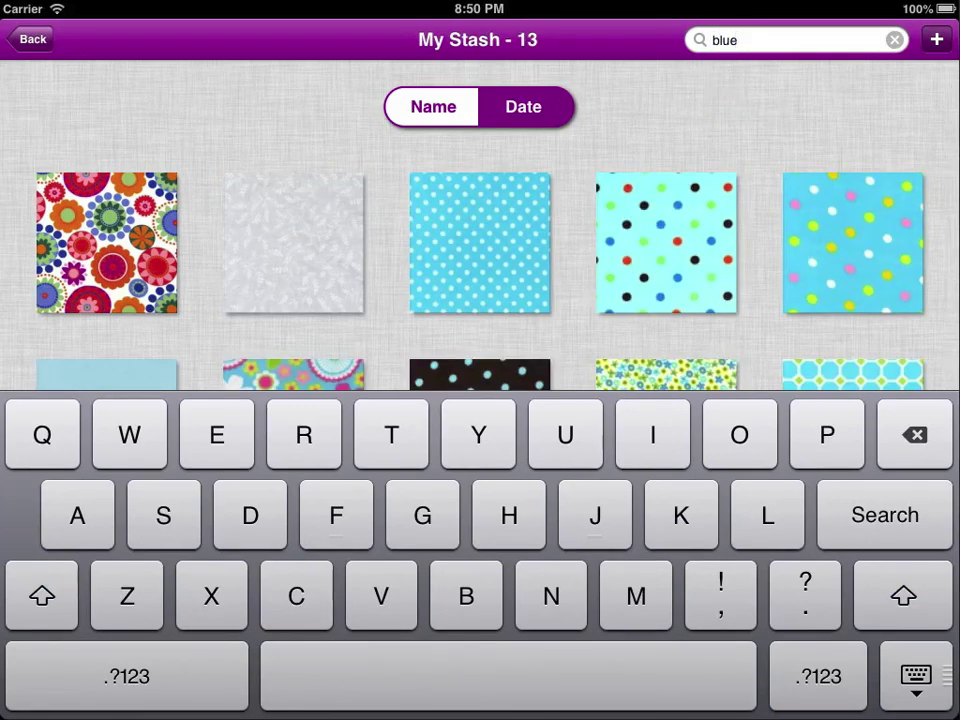
pyautogui.click(908, 687)
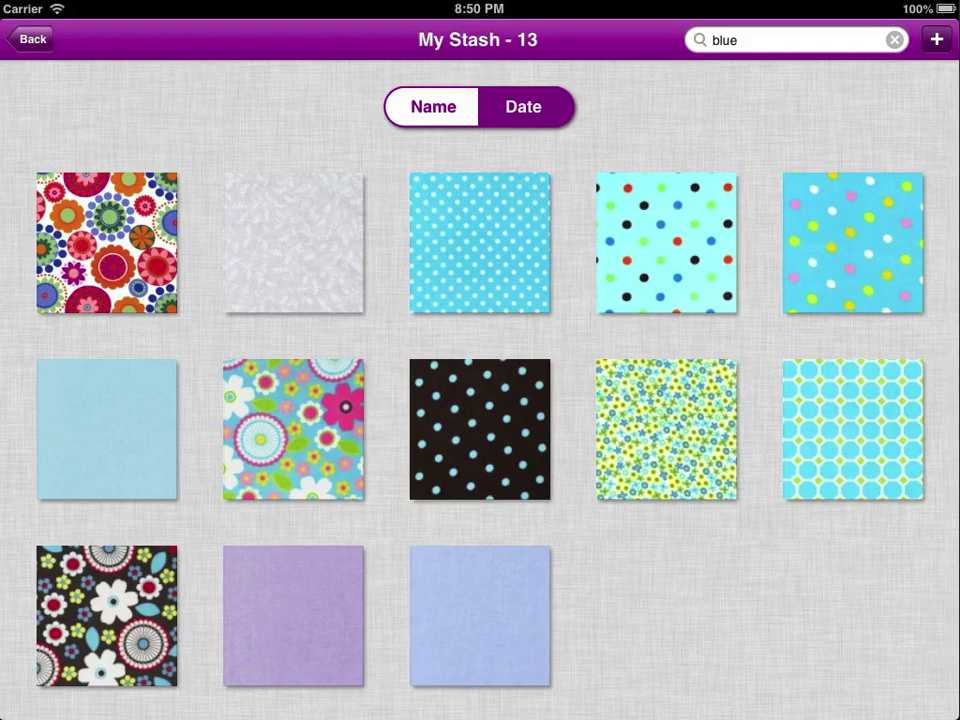
pyautogui.click(894, 40)
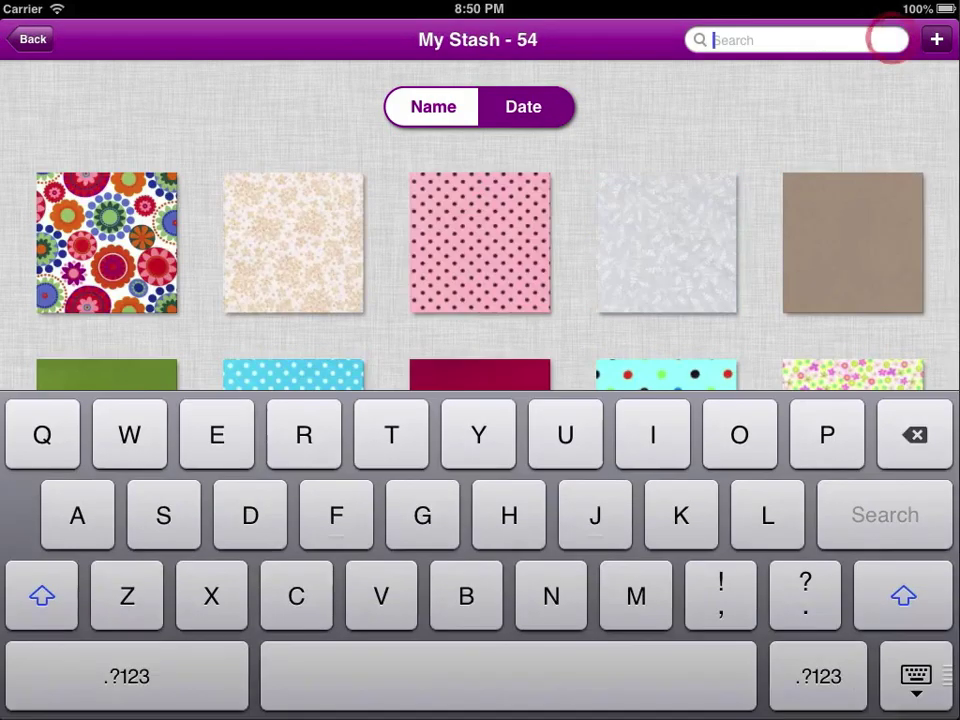
# Delete the floral swatch and exit delete mode, leaving 53 fabrics
pyautogui.click(914, 678)
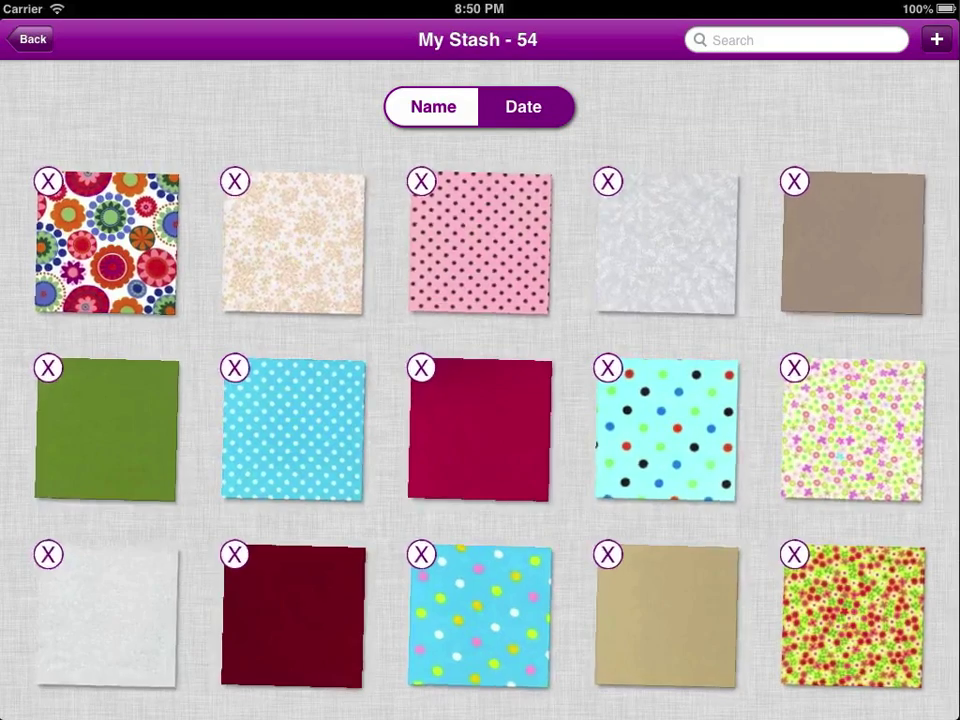
pyautogui.click(47, 181)
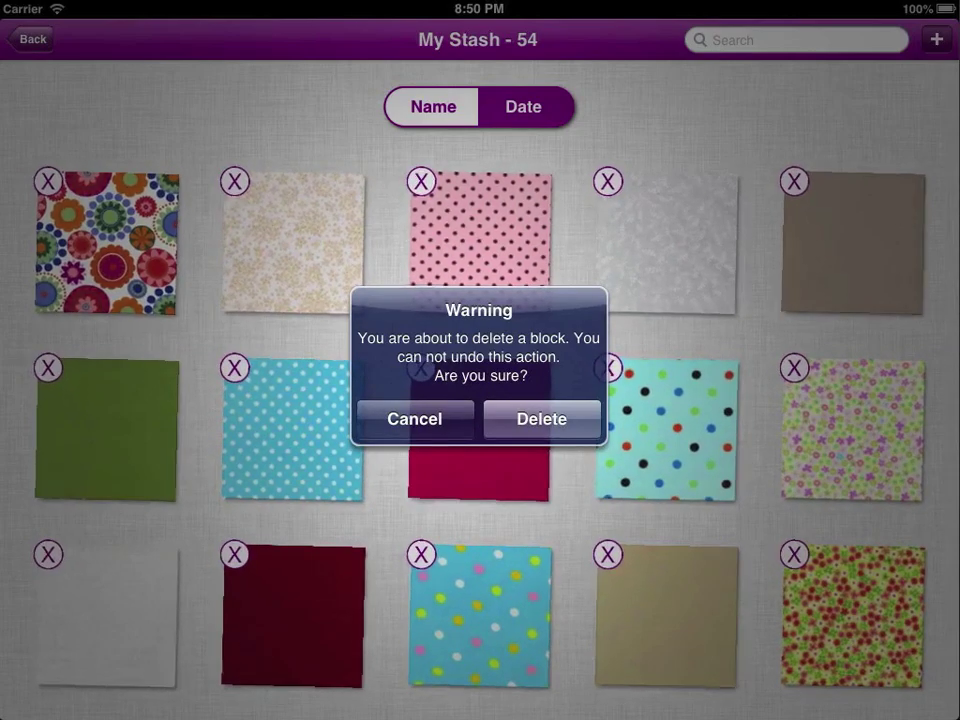
pyautogui.click(570, 418)
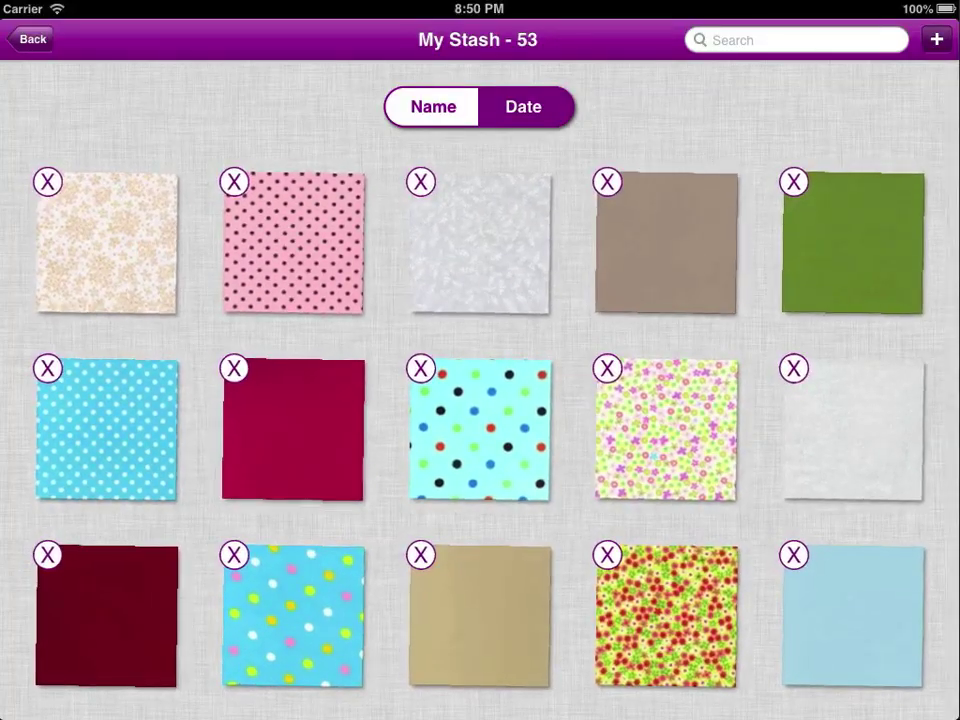
pyautogui.click(279, 122)
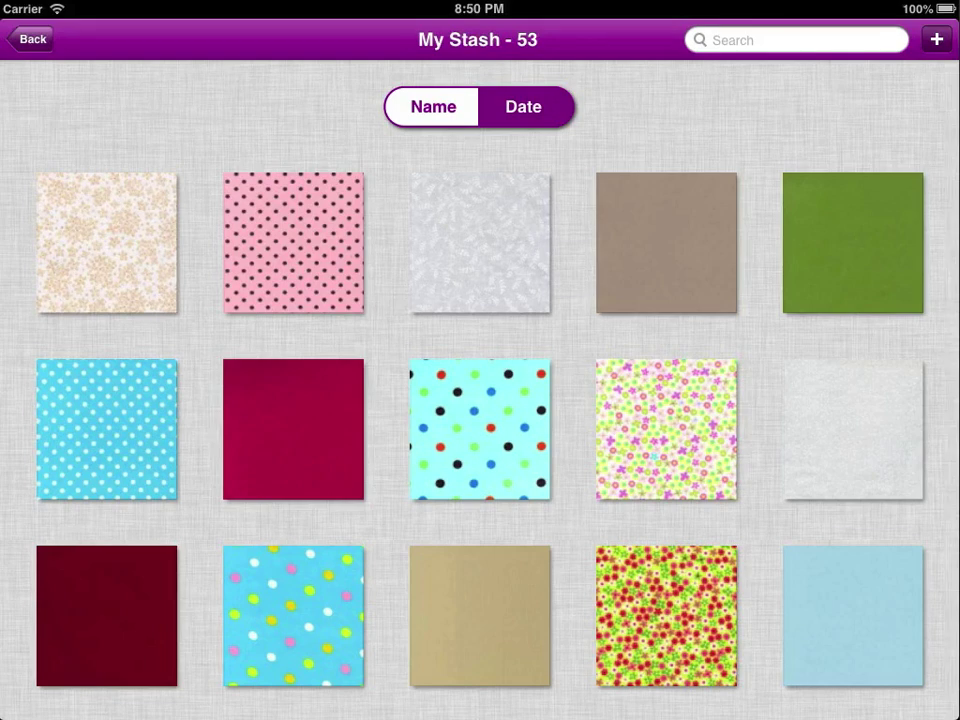
# Save the Hello Tokyo kokeshi-doll image from Safari to Photos, then reopen Quiltography
pyautogui.press('super+shift+h')
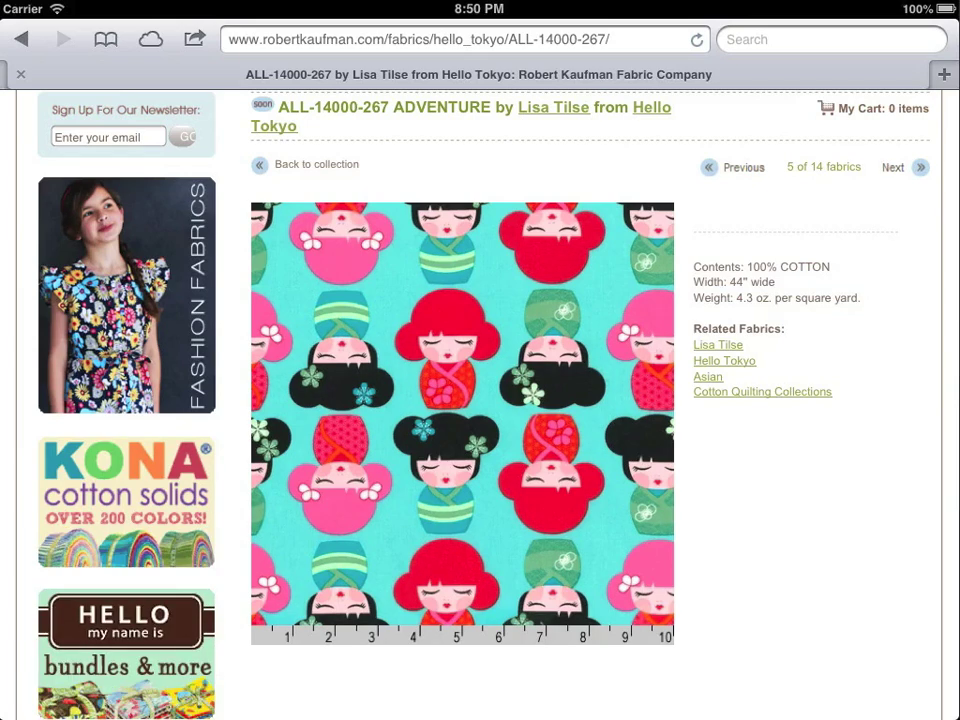
pyautogui.click(432, 490)
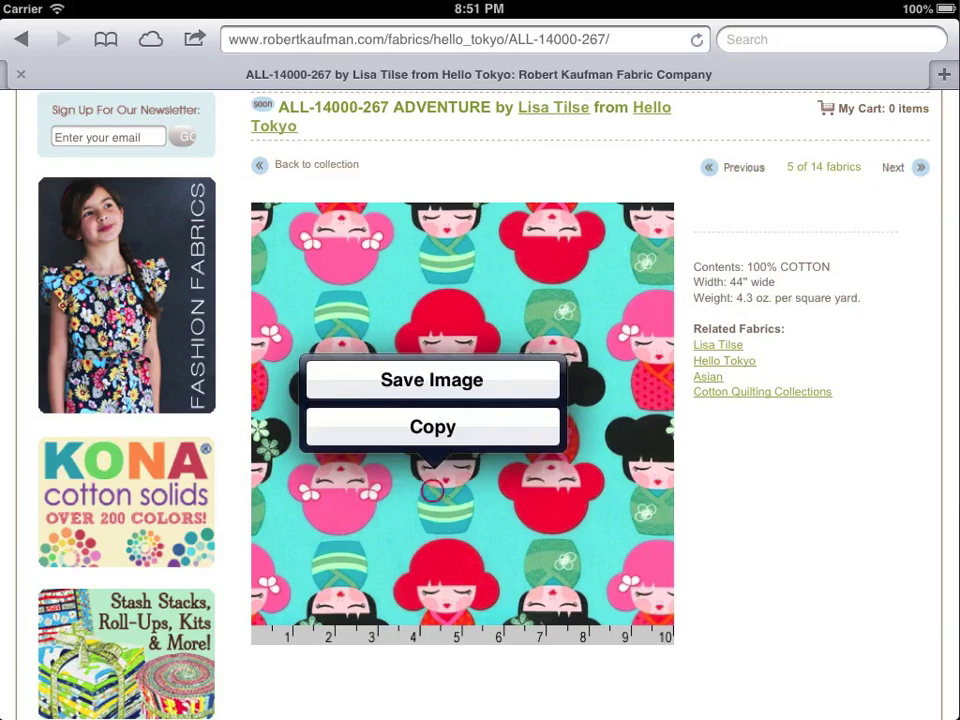
pyautogui.click(420, 380)
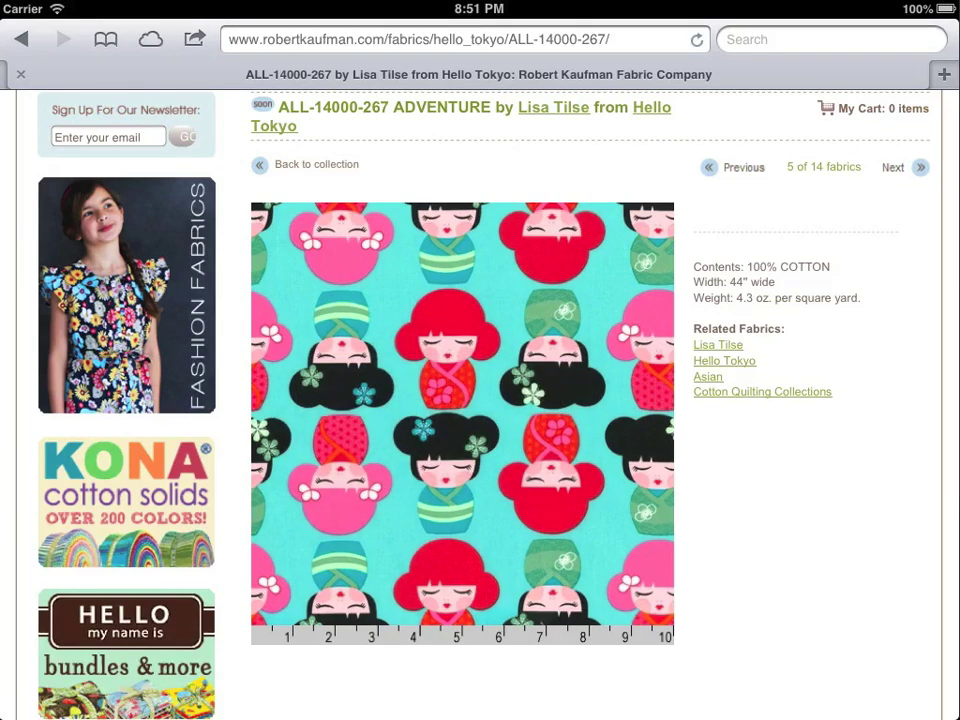
pyautogui.press('super')
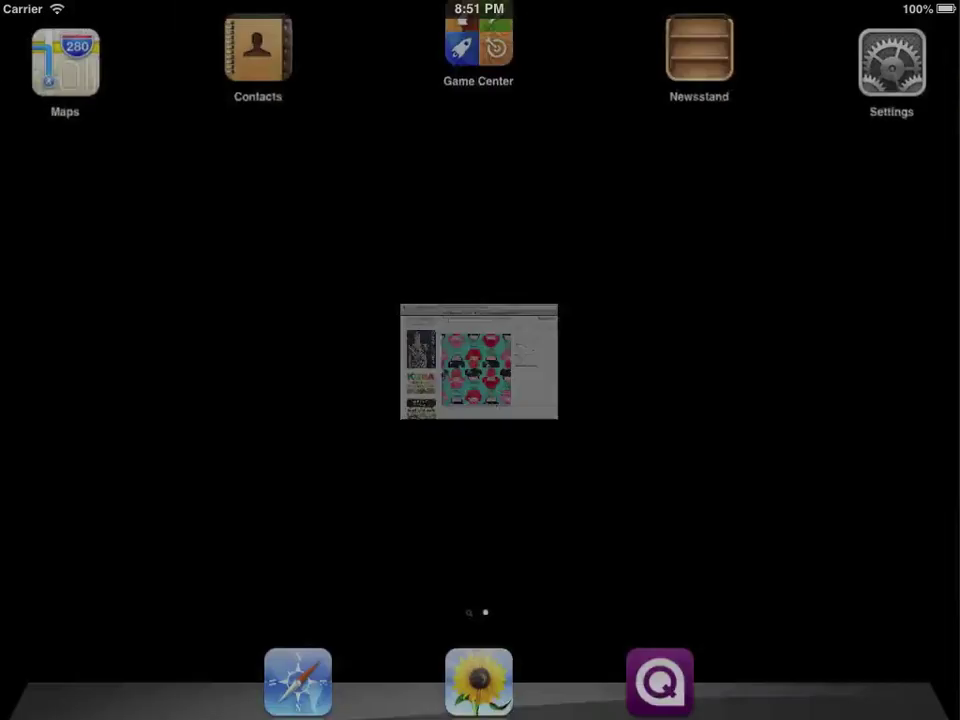
pyautogui.click(650, 652)
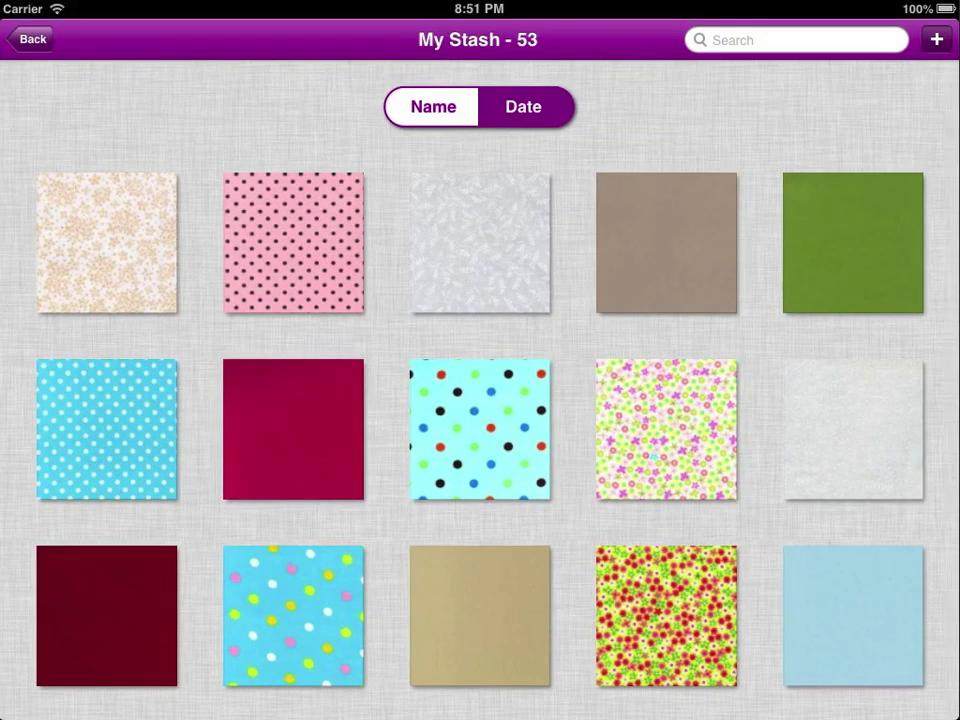
# Start a new fabric using the kokeshi-doll print from Saved Photos, cropped to fill the swatch
pyautogui.click(936, 39)
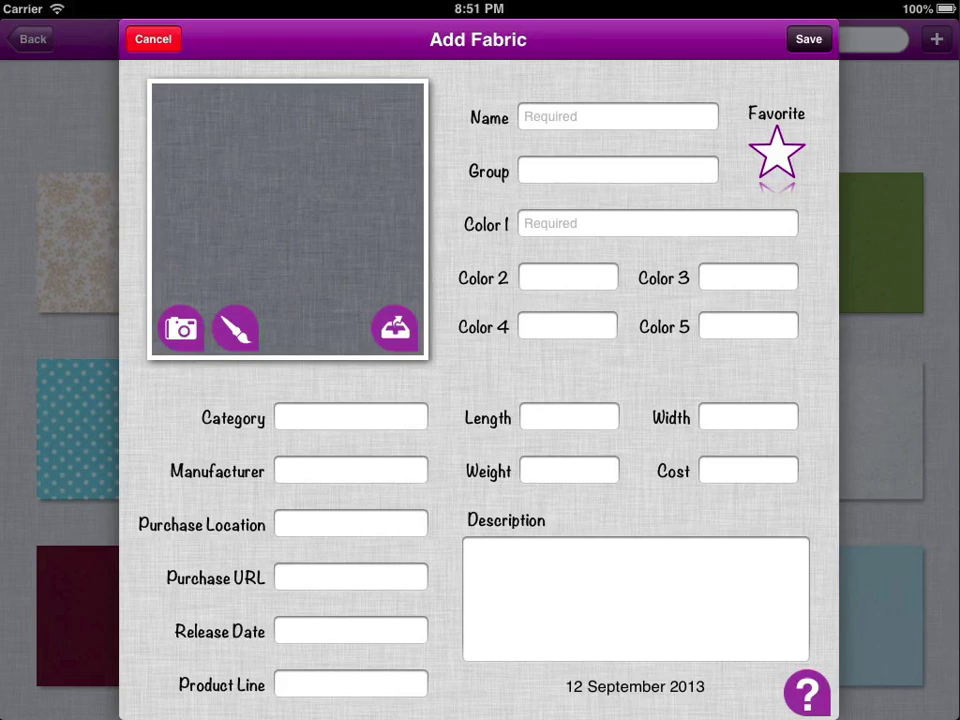
pyautogui.click(181, 328)
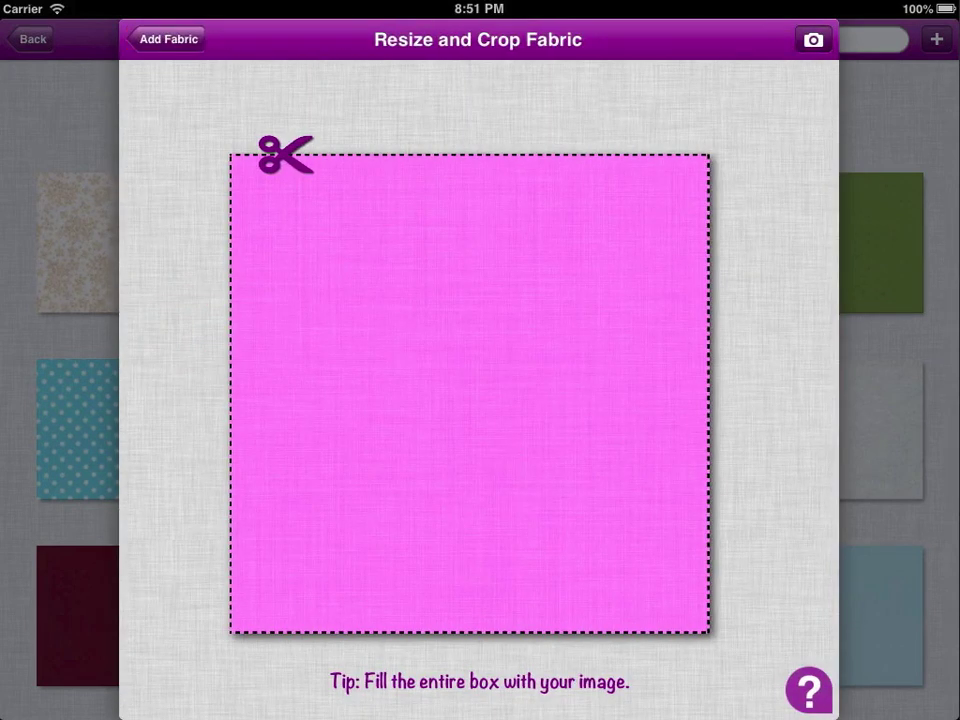
pyautogui.click(813, 40)
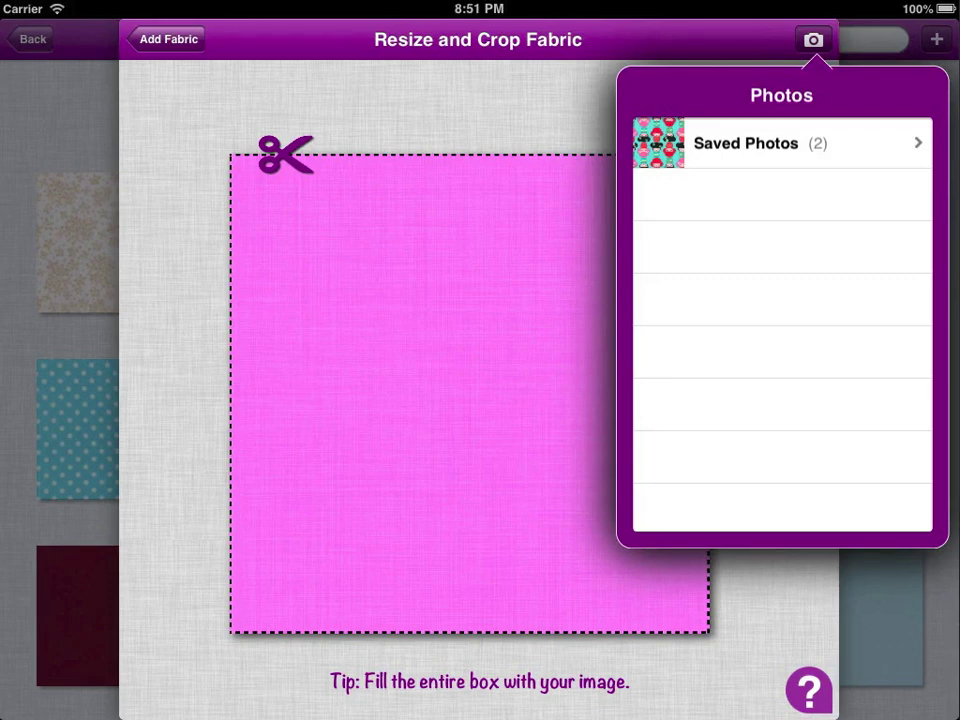
pyautogui.click(760, 143)
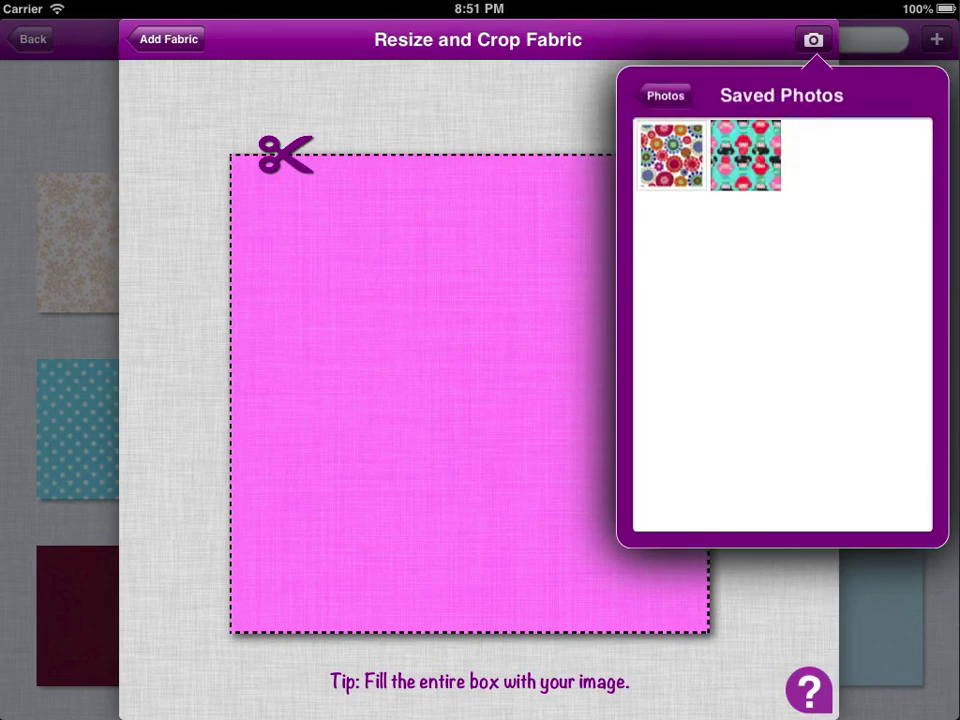
pyautogui.click(762, 156)
pyautogui.click(525, 300)
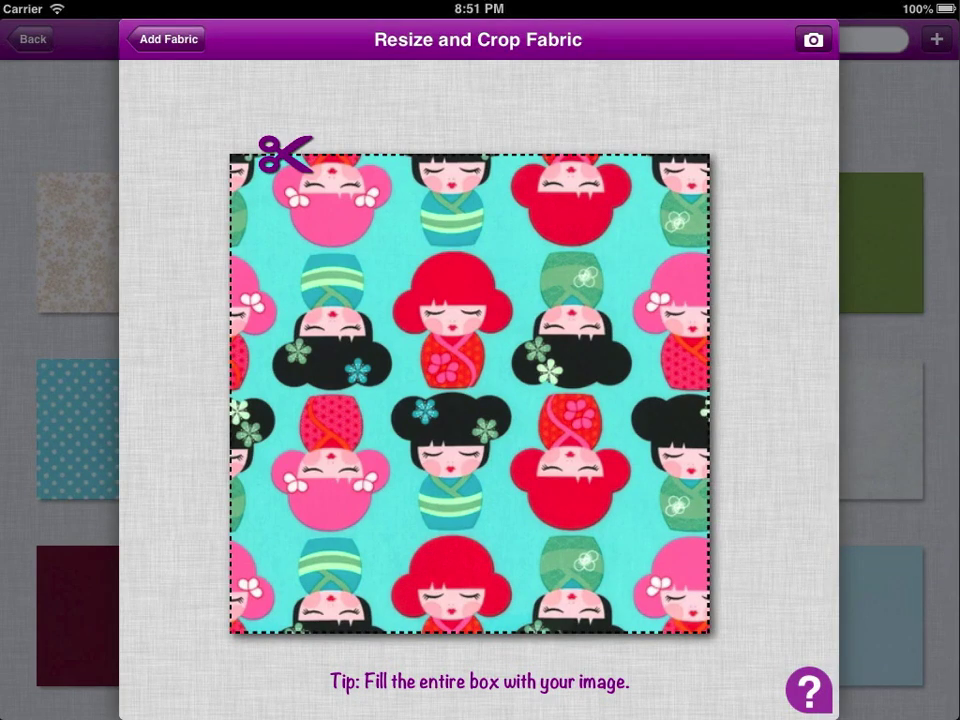
pyautogui.click(166, 39)
# Name the kokeshi-doll fabric 'dolls' and save it to the top of the stash
pyautogui.click(568, 116)
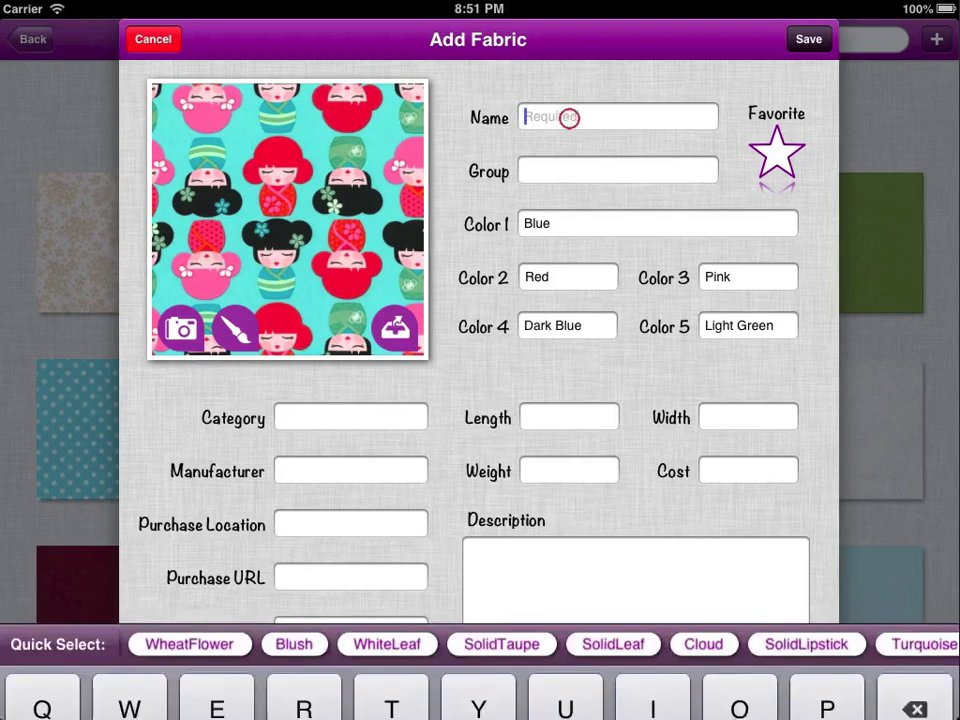
pyautogui.write('dolls')
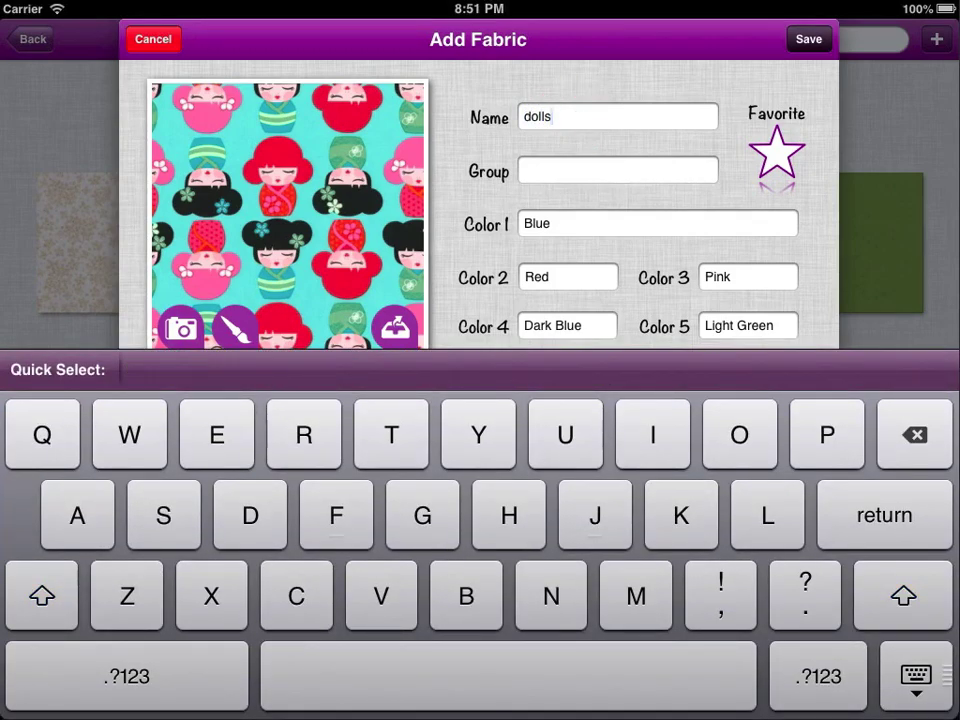
pyautogui.click(916, 676)
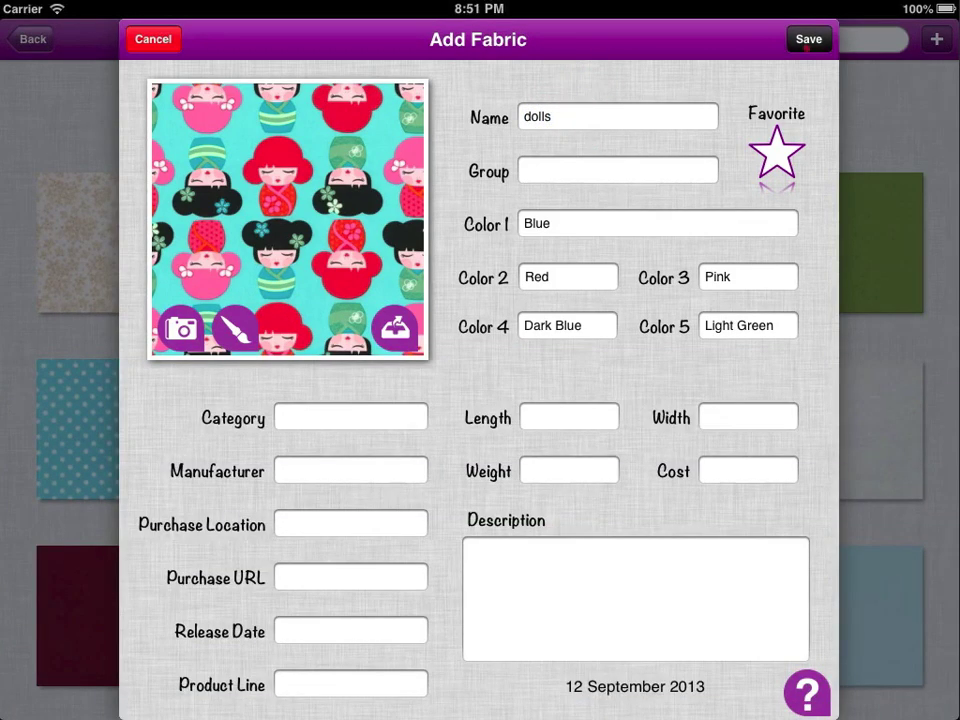
pyautogui.click(809, 39)
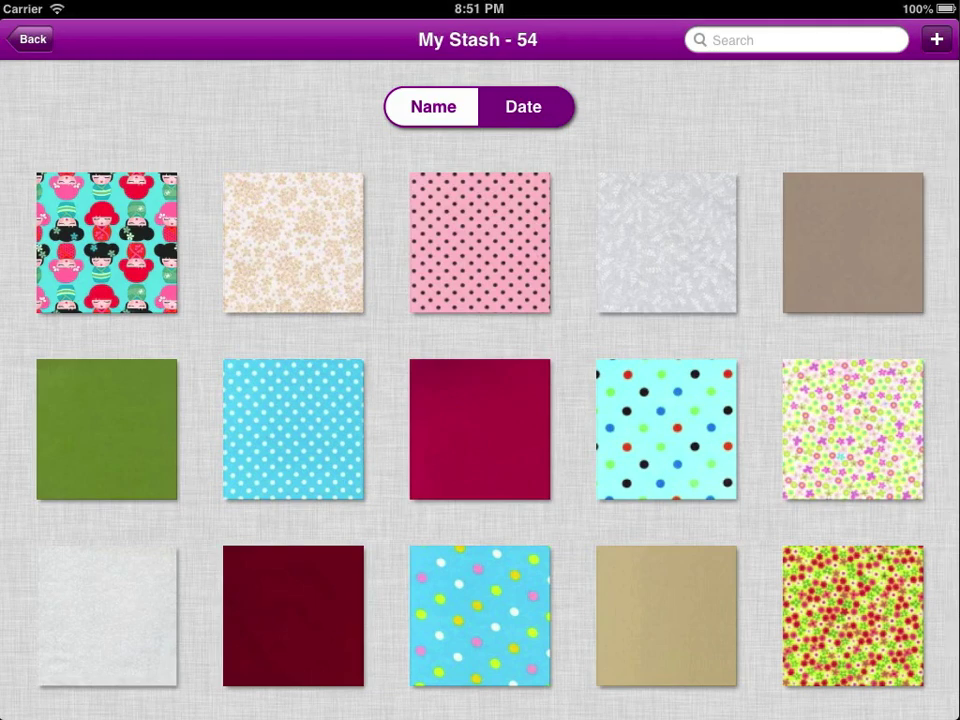
pyautogui.click(936, 39)
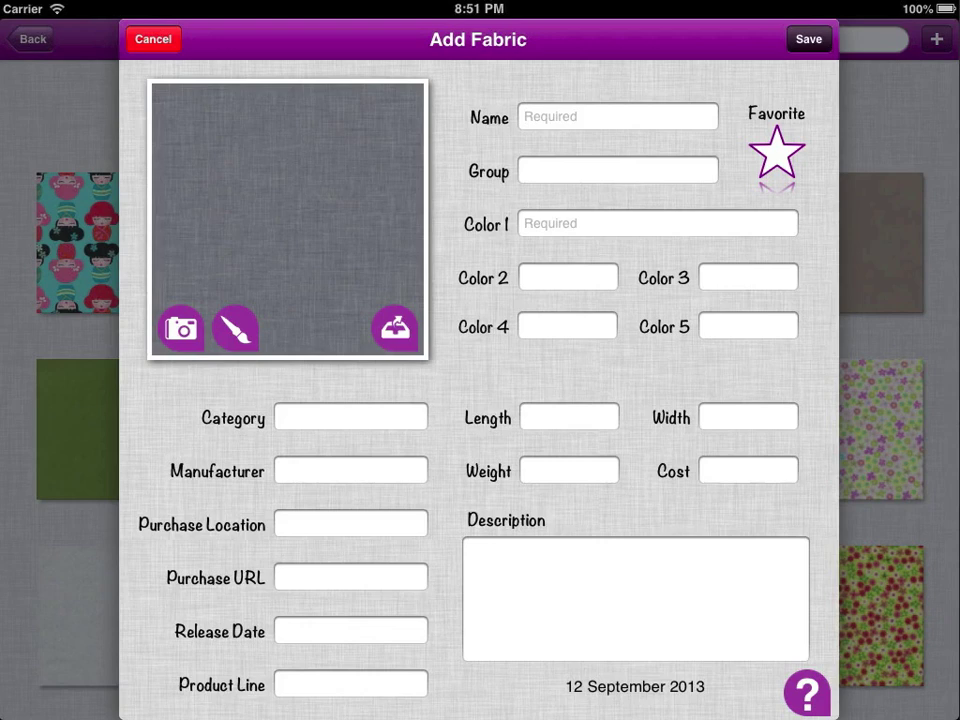
# Mix a custom light-purple swatch colour by adjusting the hue, saturation and brightness sliders
pyautogui.click(236, 330)
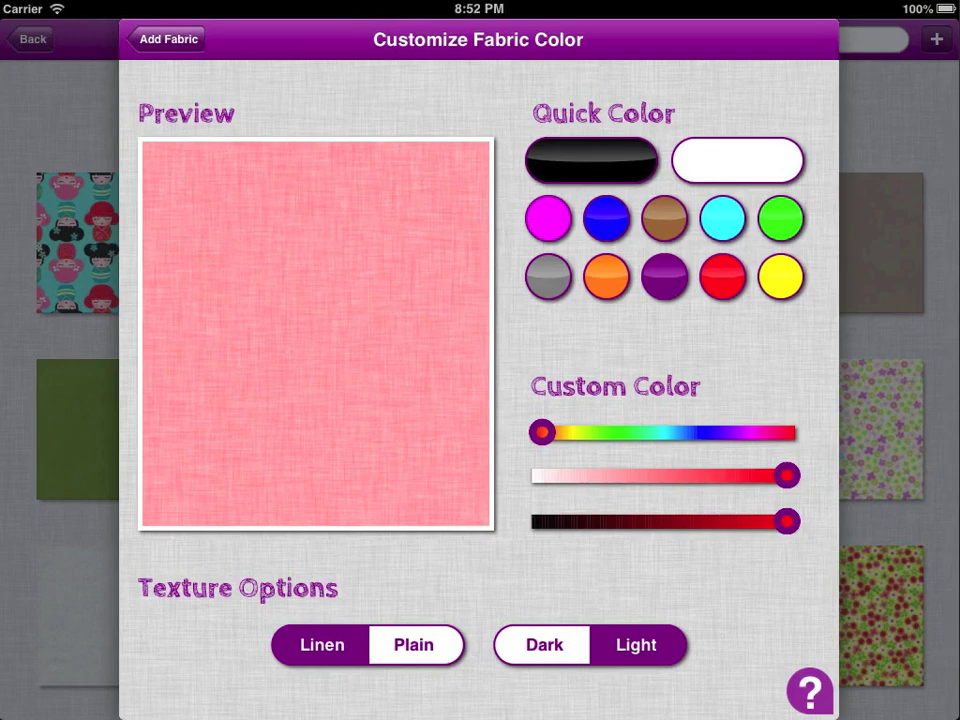
pyautogui.moveTo(542, 432); pyautogui.dragTo(685, 432)
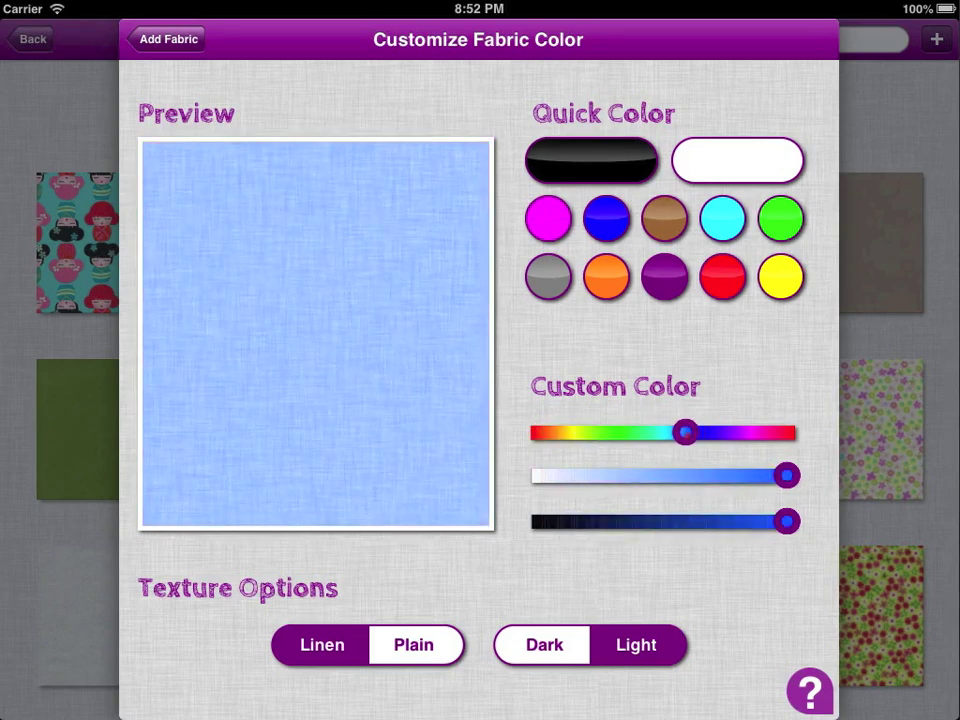
pyautogui.moveTo(787, 475)
pyautogui.mouseDown()
pyautogui.moveTo(679, 474)
pyautogui.moveTo(787, 475)
pyautogui.mouseUp()
pyautogui.moveTo(787, 520); pyautogui.dragTo(722, 520)
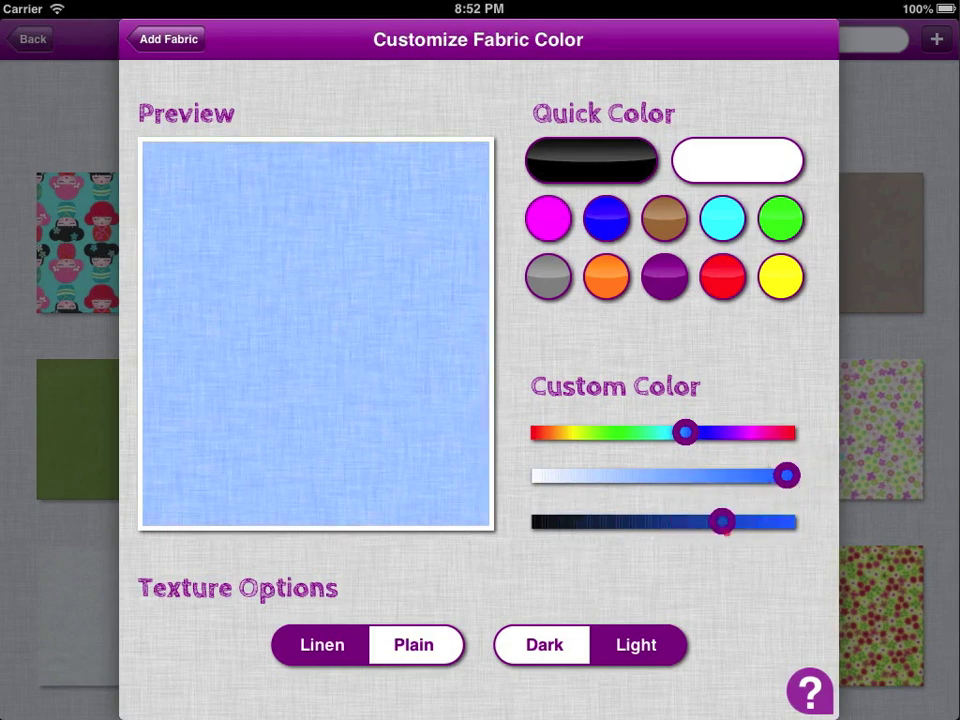
pyautogui.moveTo(685, 432); pyautogui.dragTo(737, 432)
pyautogui.moveTo(722, 520); pyautogui.dragTo(731, 521)
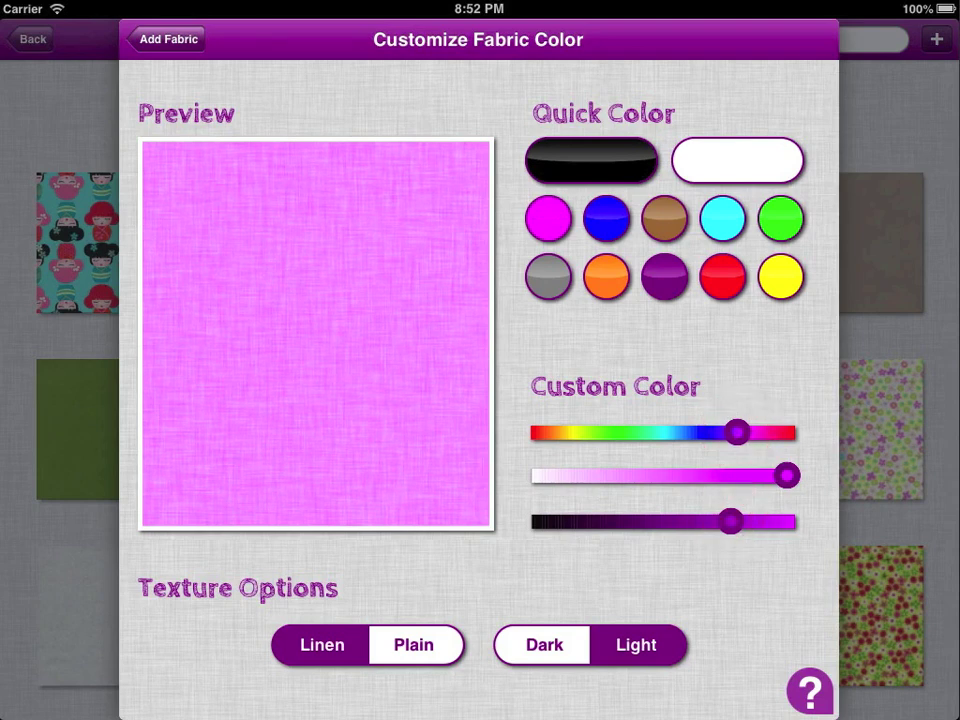
# Compare Dark and Plain, keep the Light shade with Linen texture, and accept the swatch
pyautogui.click(545, 645)
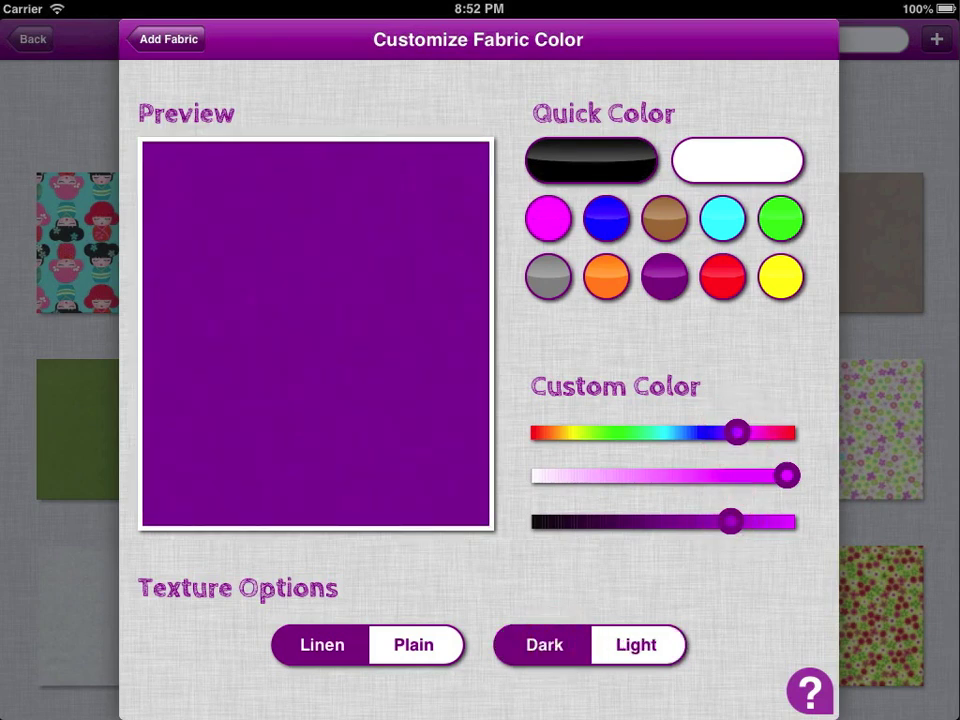
pyautogui.click(625, 652)
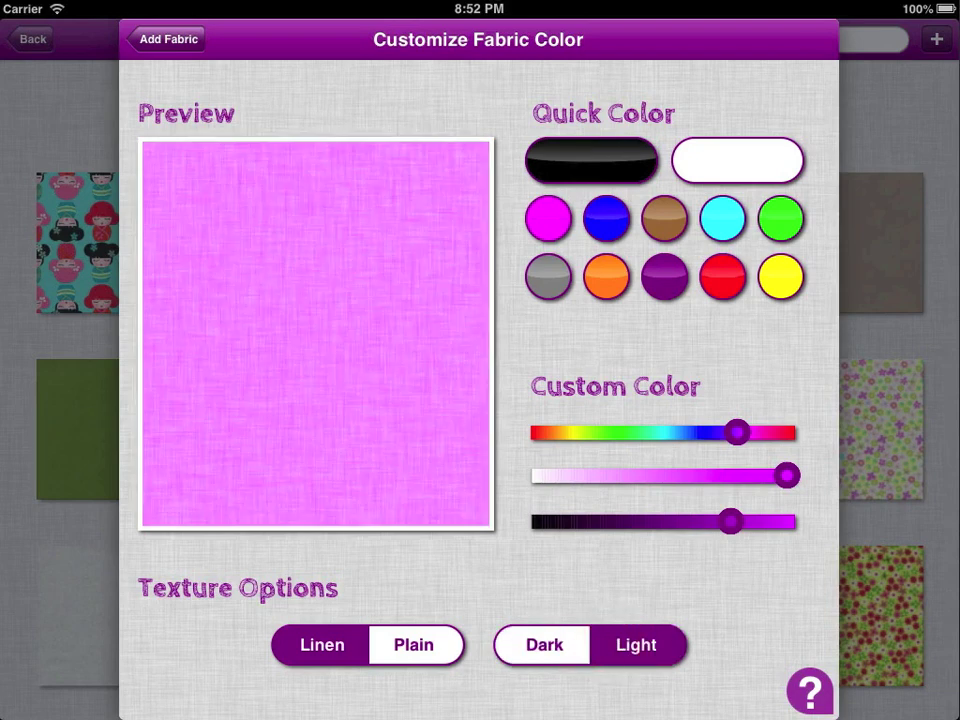
pyautogui.click(414, 645)
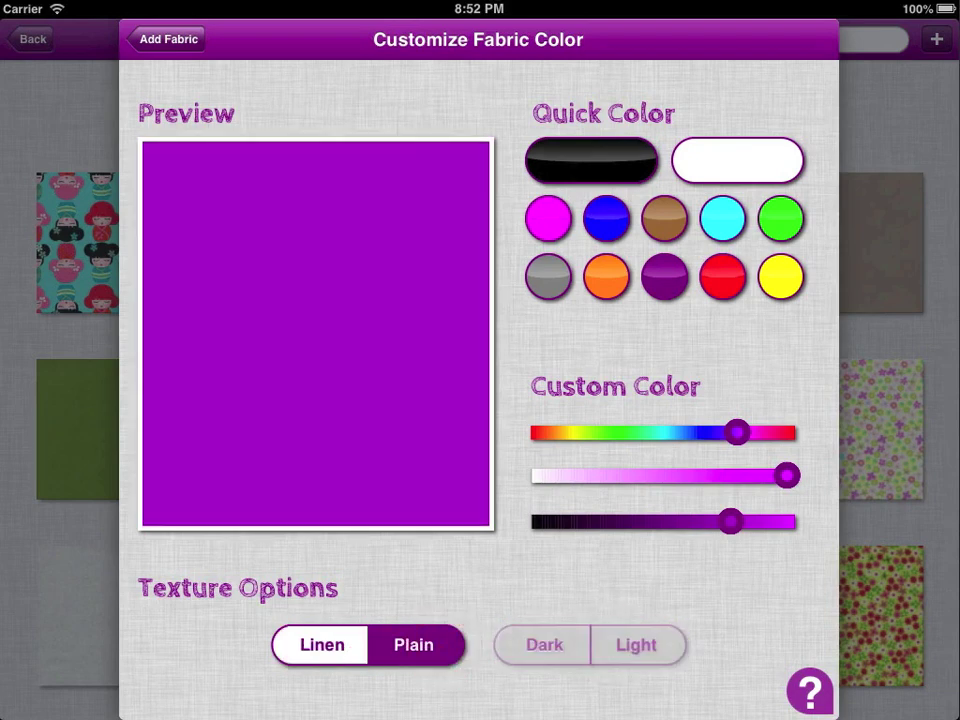
pyautogui.click(321, 647)
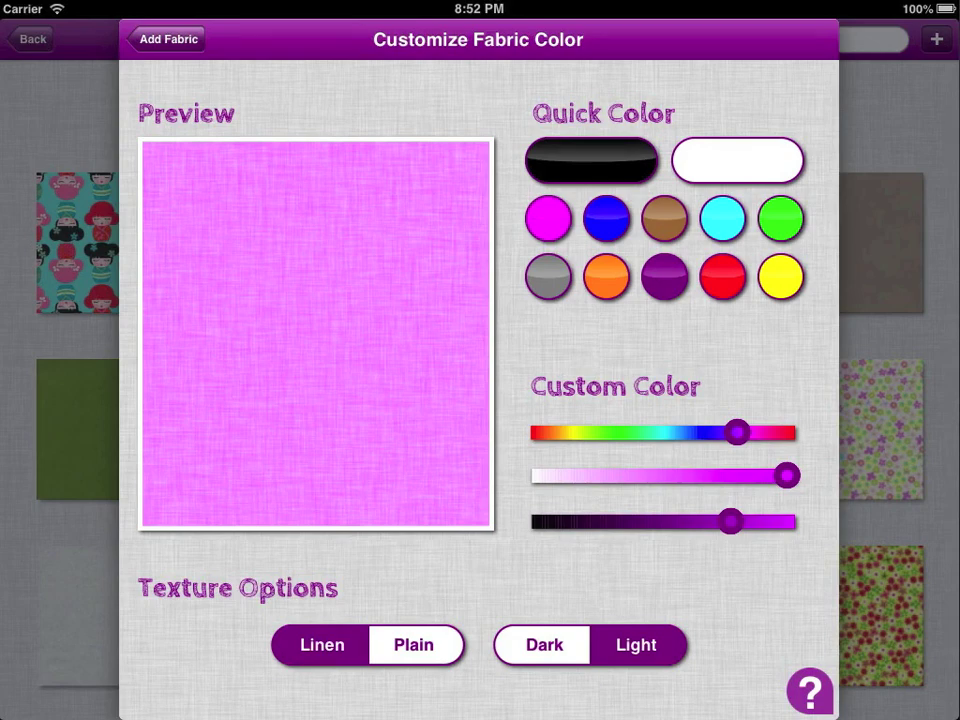
pyautogui.click(167, 39)
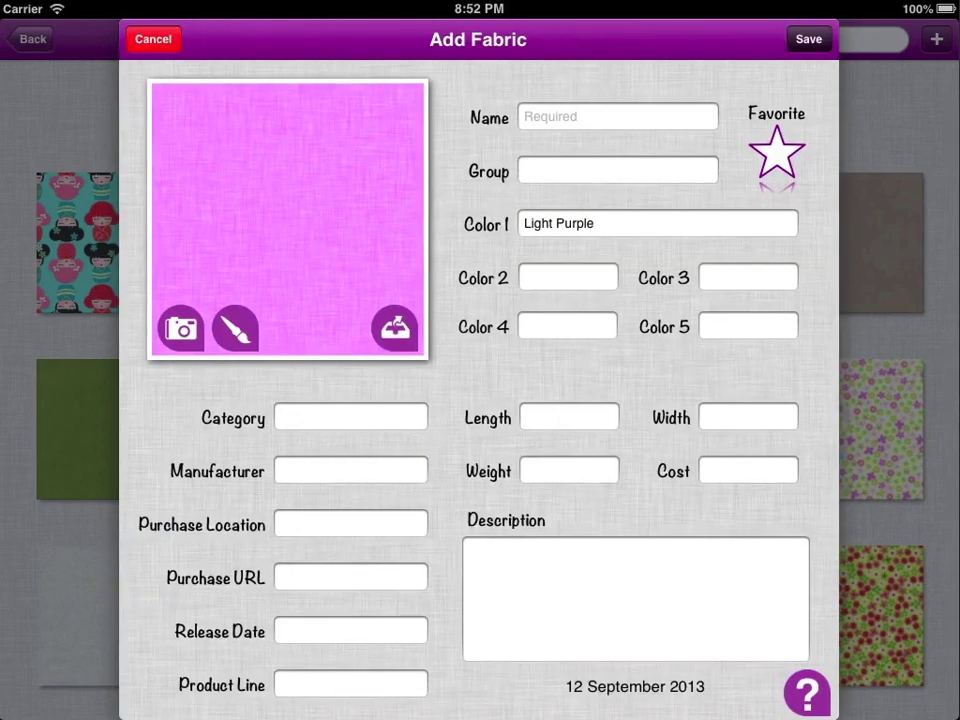
# Name the fabric 'pink solid', save it to the stash, and search the stash for 'solid'
pyautogui.click(596, 115)
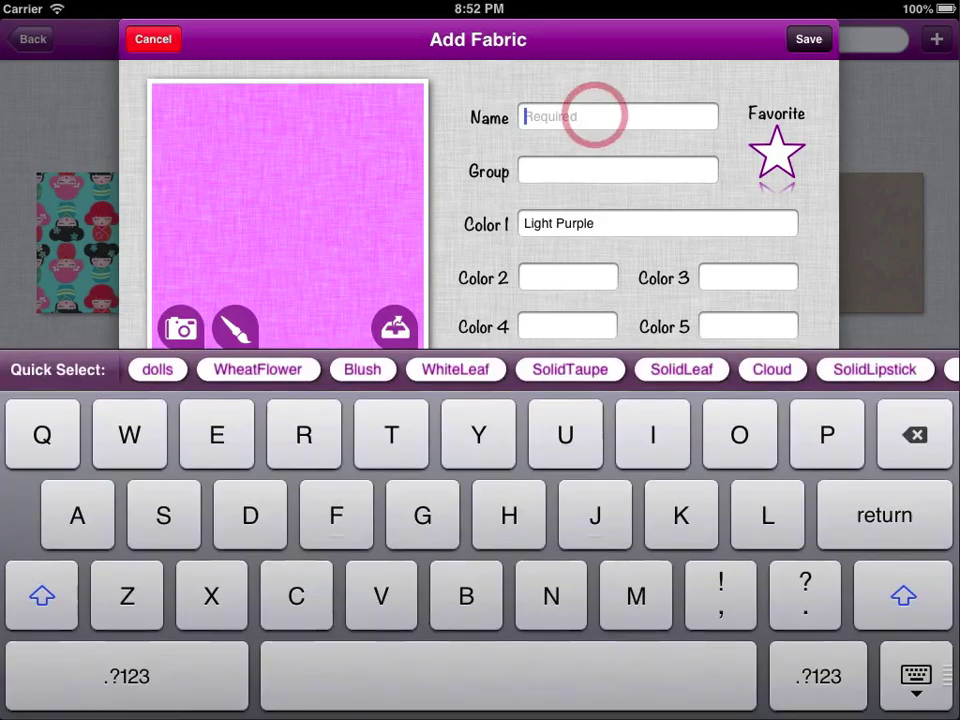
pyautogui.write('pi')
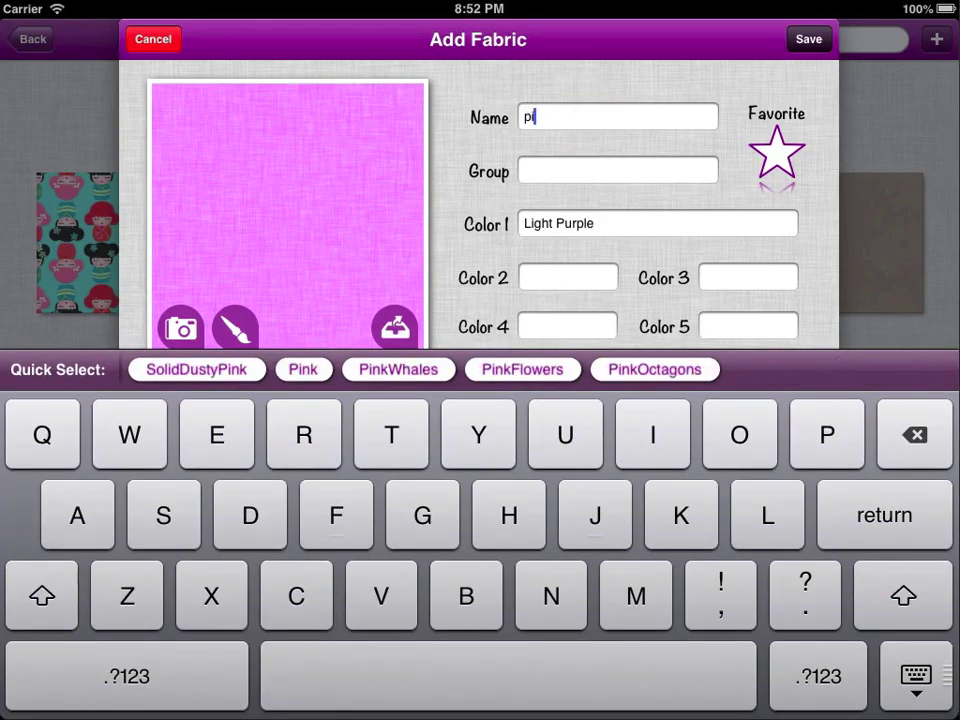
pyautogui.write('nk solid')
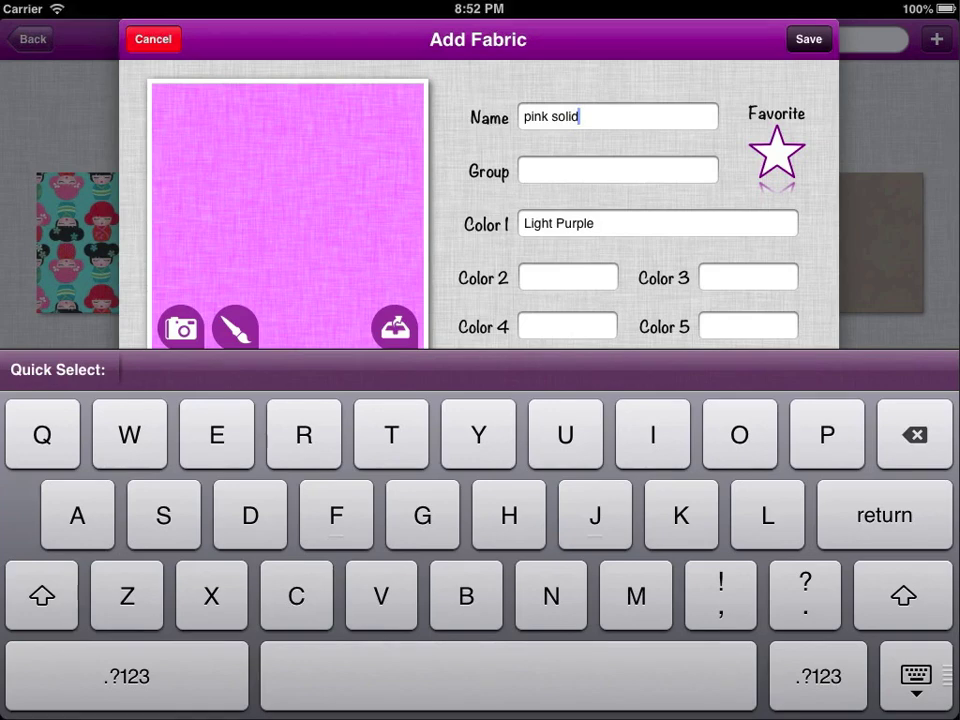
pyautogui.press('Return')
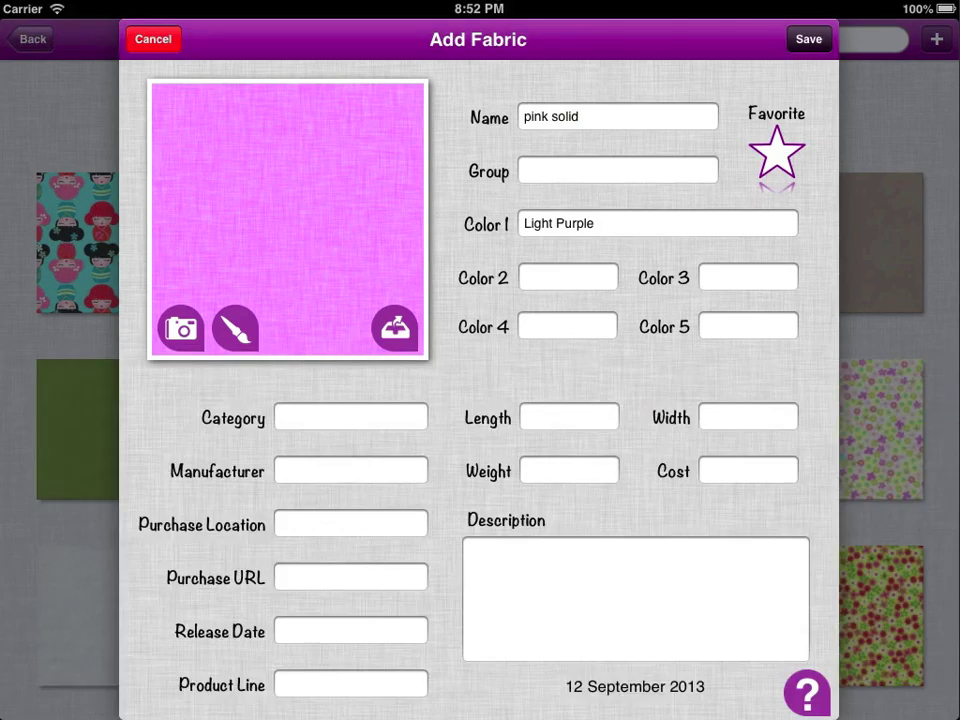
pyautogui.click(808, 39)
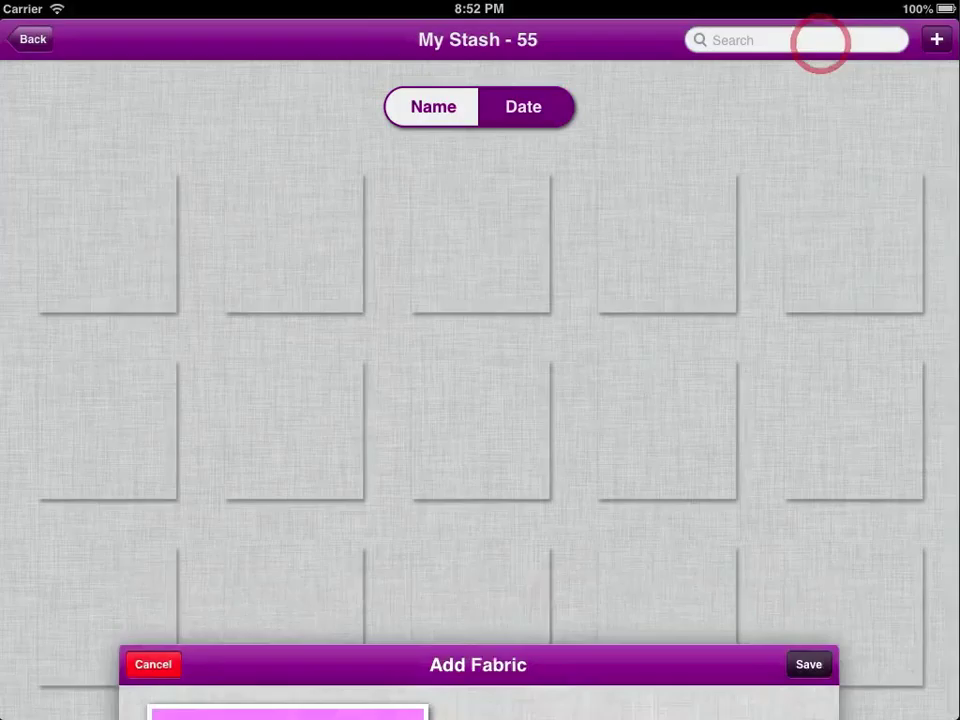
pyautogui.click(815, 40)
pyautogui.write('solid')
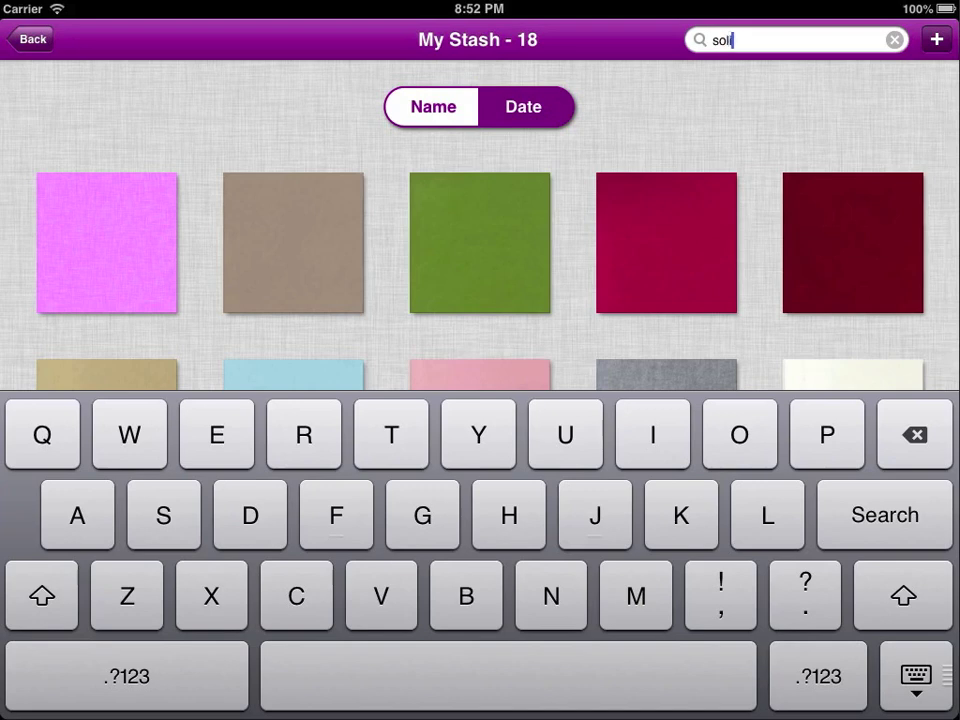